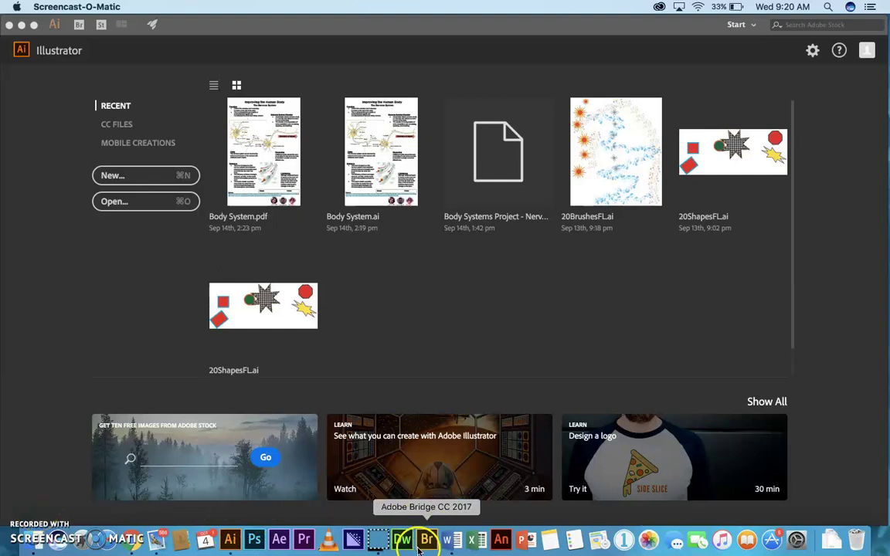
Step: Switch to the Word cell-cycle notes and put the cursor in the Interphase row's Illustration cell
{"action": "left_click", "coordinate": [454, 542]}
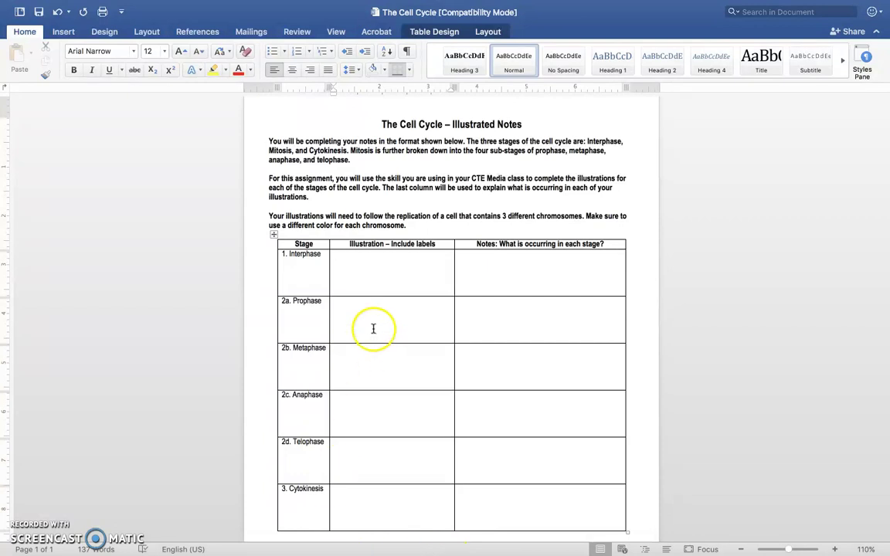
{"action": "left_click", "coordinate": [335, 257]}
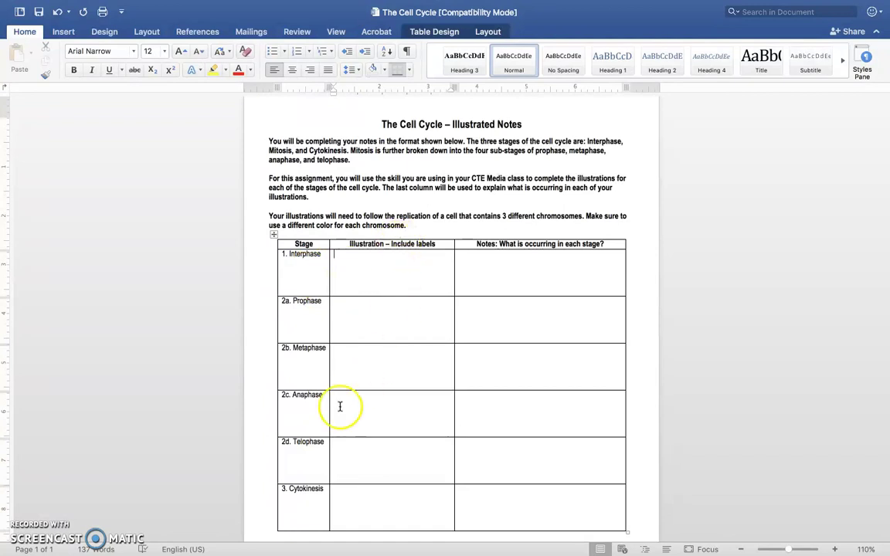
Step: Back in Illustrator, start a new document from the Art & Illustration presets
{"action": "mouse_move", "coordinate": [331, 546]}
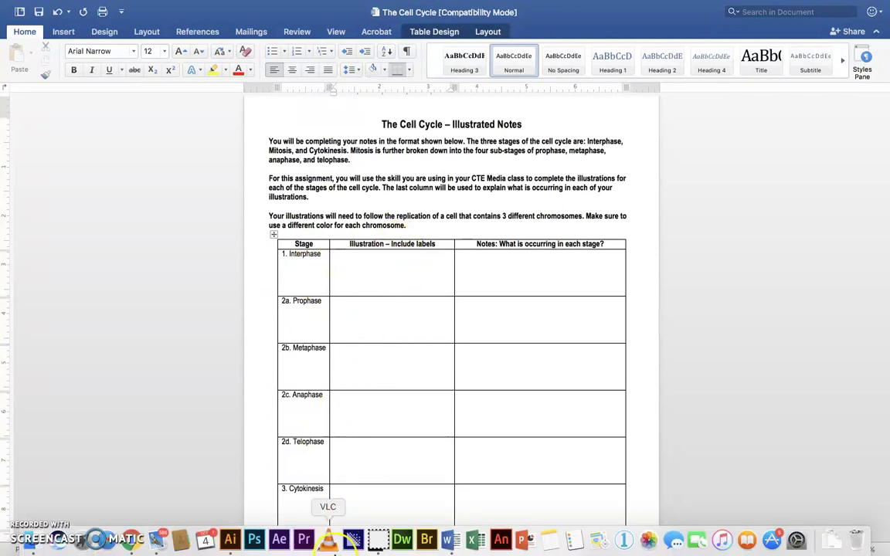
{"action": "left_click", "coordinate": [230, 541]}
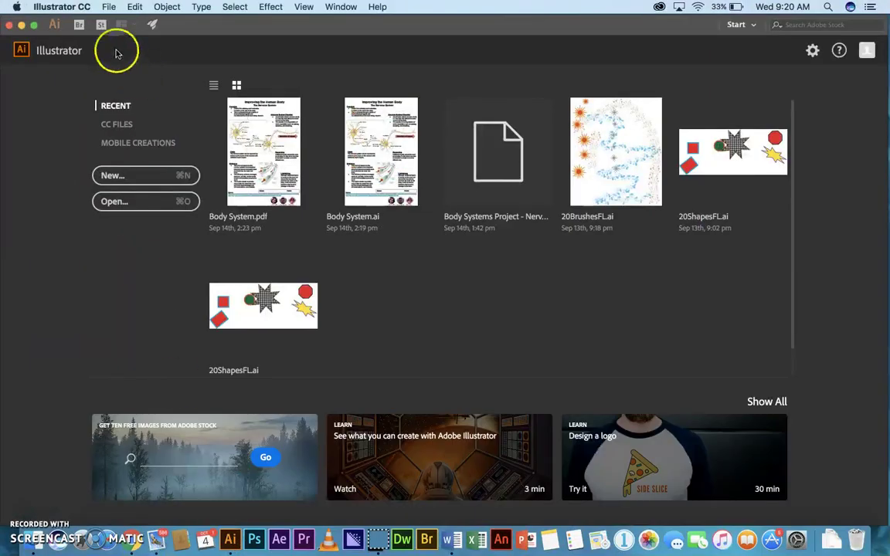
{"action": "left_click", "coordinate": [113, 9]}
{"action": "left_click", "coordinate": [115, 22]}
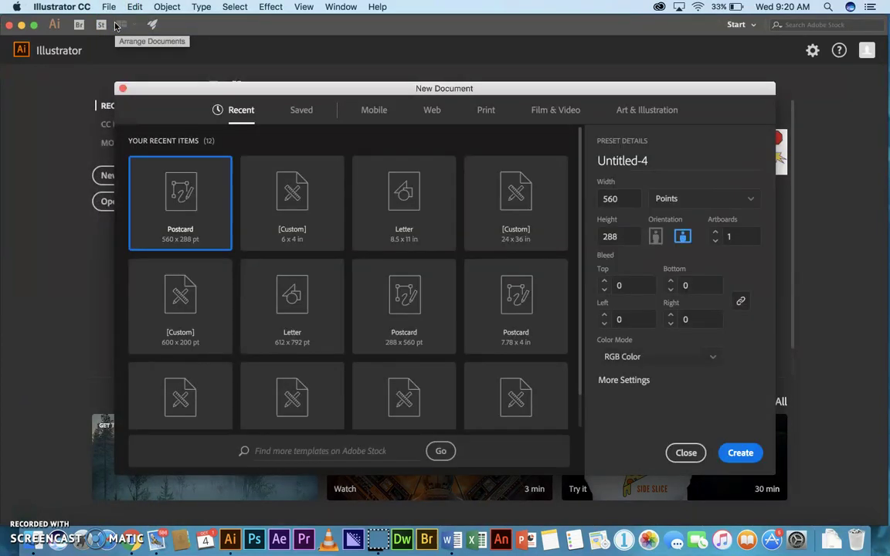
{"action": "left_click", "coordinate": [641, 109]}
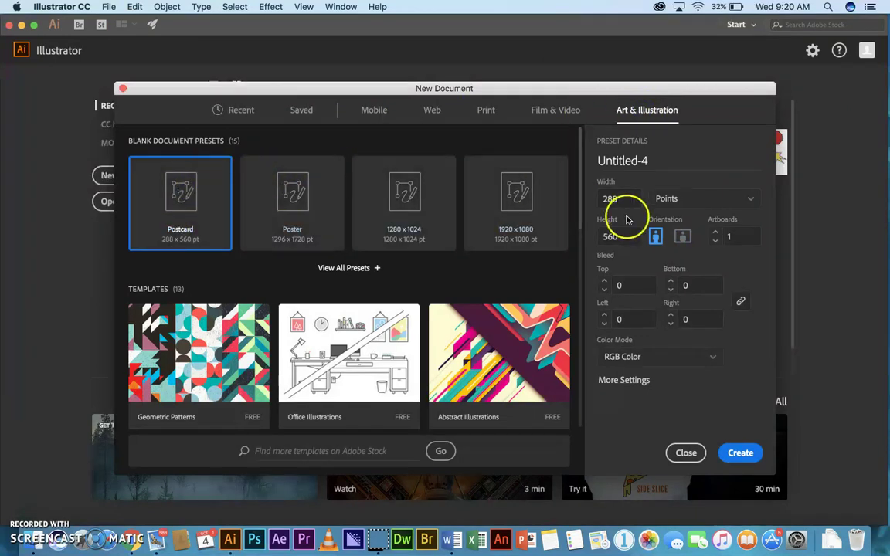
Step: Name the document Interphase and set inches, landscape orientation and a 6-inch width
{"action": "left_click", "coordinate": [650, 161]}
{"action": "left_click_drag", "start_coordinate": [649, 161], "coordinate": [588, 167]}
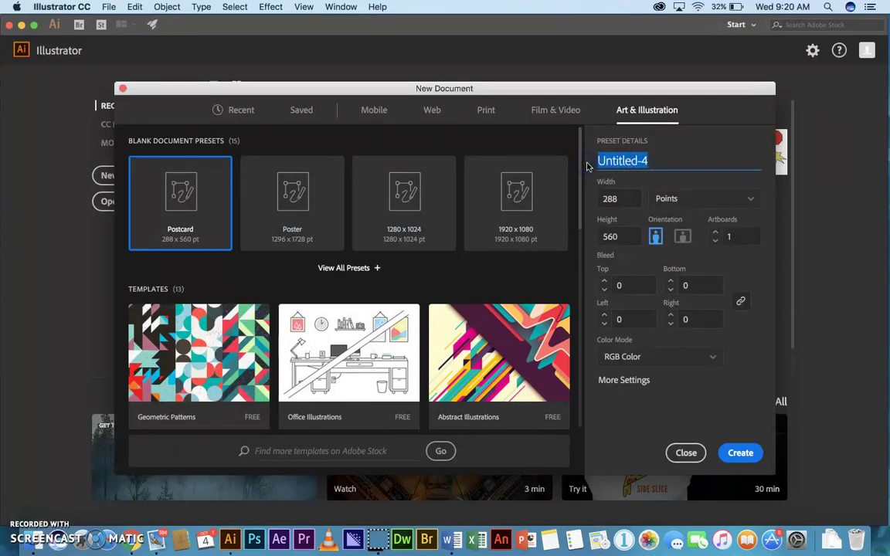
{"action": "type", "text": "Interphase"}
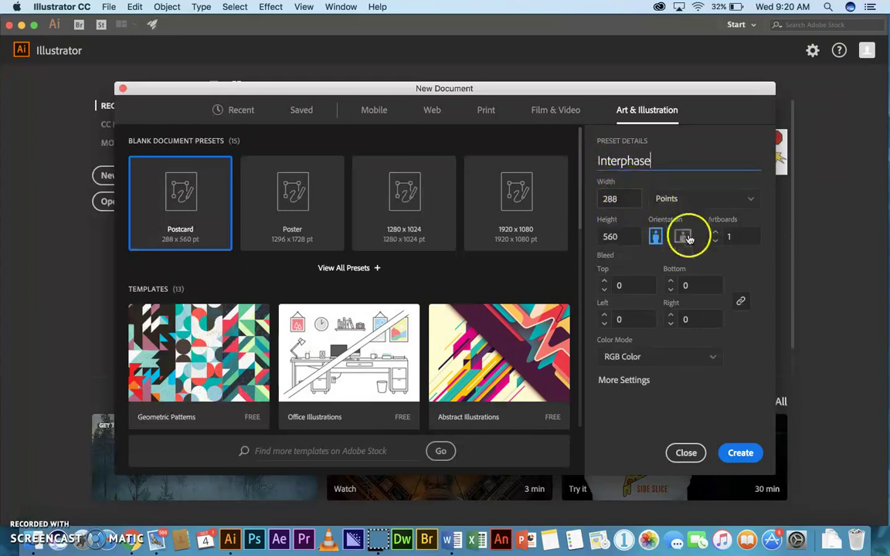
{"action": "left_click", "coordinate": [693, 200]}
{"action": "left_click", "coordinate": [668, 260]}
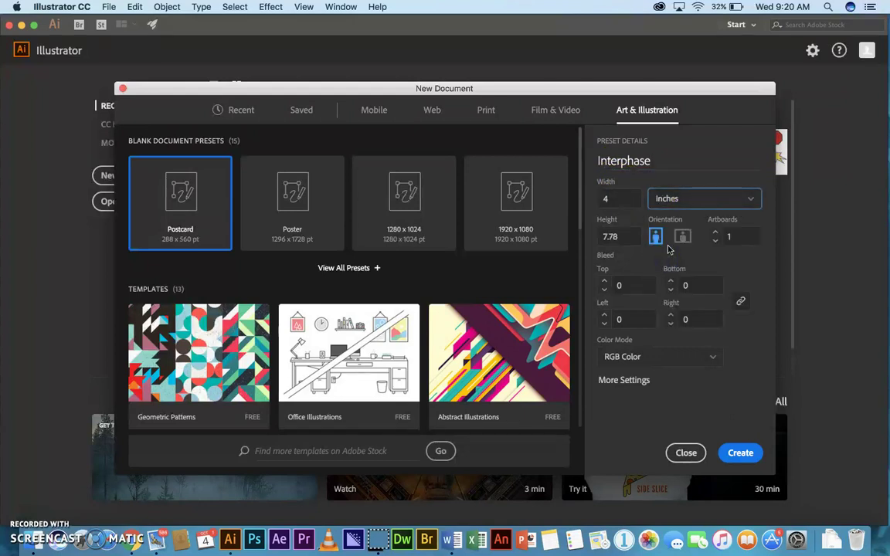
{"action": "left_click", "coordinate": [680, 238]}
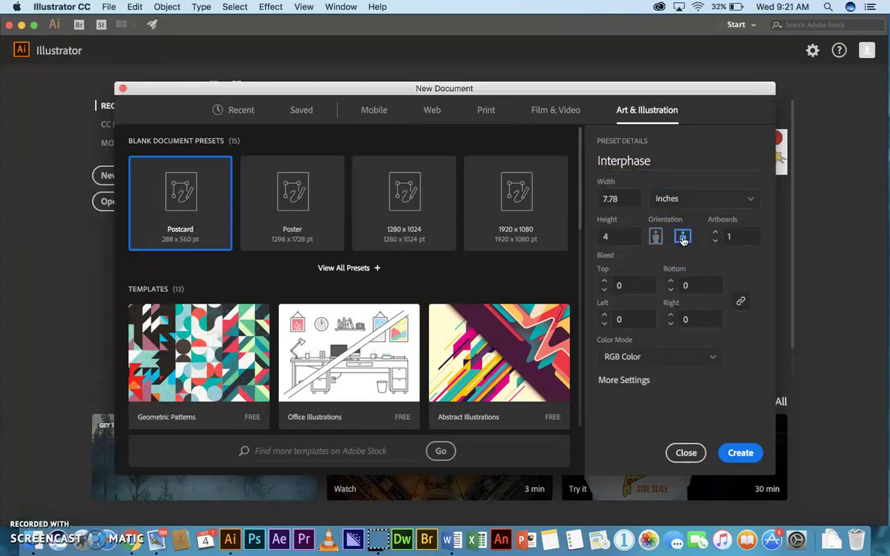
{"action": "left_click", "coordinate": [609, 200]}
{"action": "left_click", "coordinate": [451, 540]}
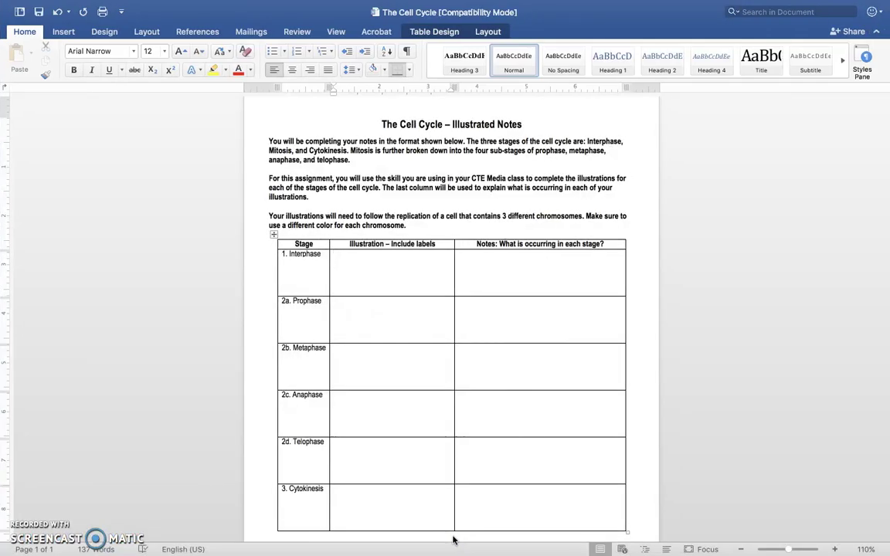
{"action": "left_click", "coordinate": [407, 533]}
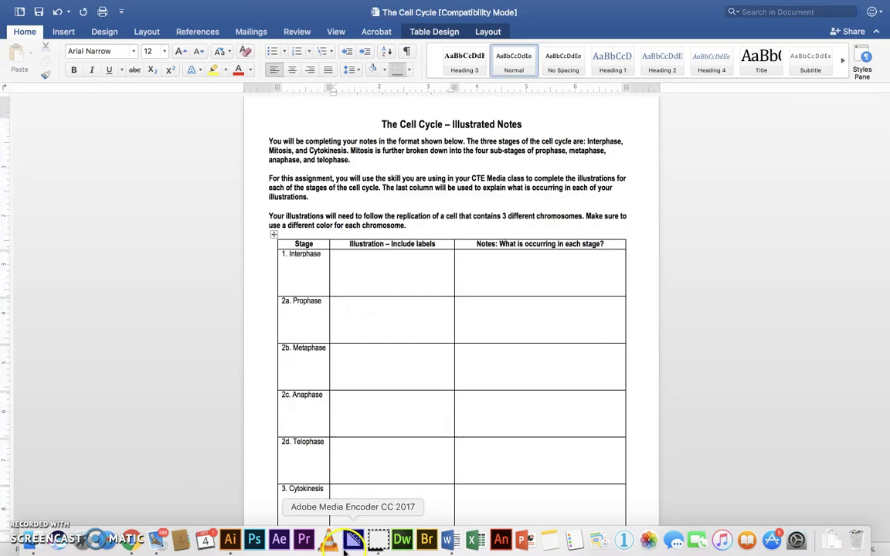
{"action": "left_click", "coordinate": [133, 546]}
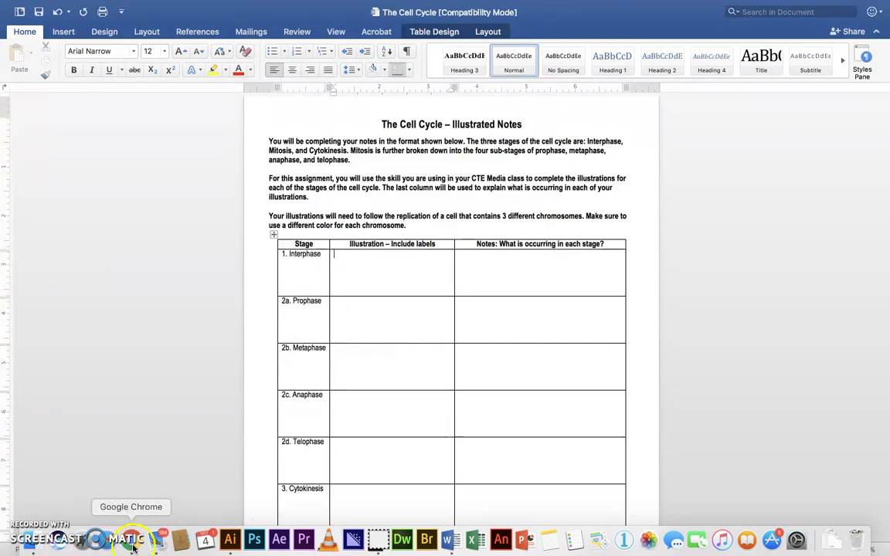
{"action": "left_click", "coordinate": [229, 541]}
Step: Create the document and paintbrush a closed, rounded cell outline on the artboard
{"action": "left_click", "coordinate": [739, 453]}
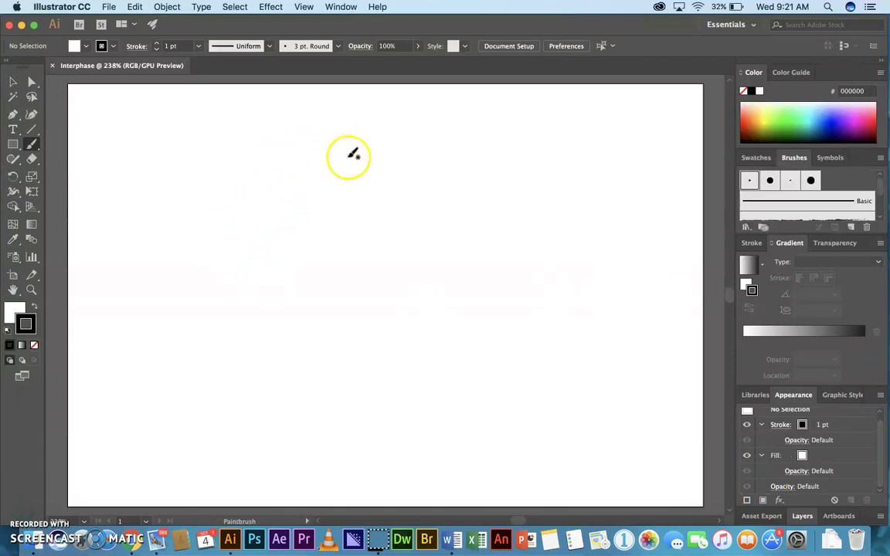
{"action": "mouse_move", "coordinate": [403, 140]}
{"action": "left_mouse_down"}
{"action": "mouse_move", "coordinate": [295, 151]}
{"action": "mouse_move", "coordinate": [260, 181]}
{"action": "mouse_move", "coordinate": [248, 279]}
{"action": "mouse_move", "coordinate": [267, 340]}
{"action": "mouse_move", "coordinate": [292, 367]}
{"action": "mouse_move", "coordinate": [331, 387]}
{"action": "mouse_move", "coordinate": [472, 395]}
{"action": "mouse_move", "coordinate": [522, 359]}
{"action": "mouse_move", "coordinate": [540, 329]}
{"action": "mouse_move", "coordinate": [544, 259]}
{"action": "mouse_move", "coordinate": [516, 199]}
{"action": "mouse_move", "coordinate": [476, 159]}
{"action": "left_mouse_up"}
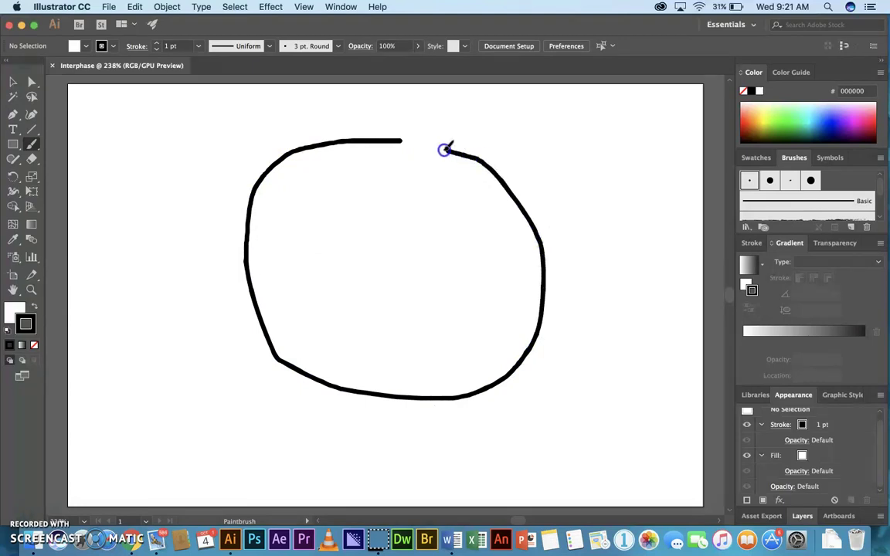
{"action": "left_click_drag", "start_coordinate": [400, 141], "coordinate": [400, 140]}
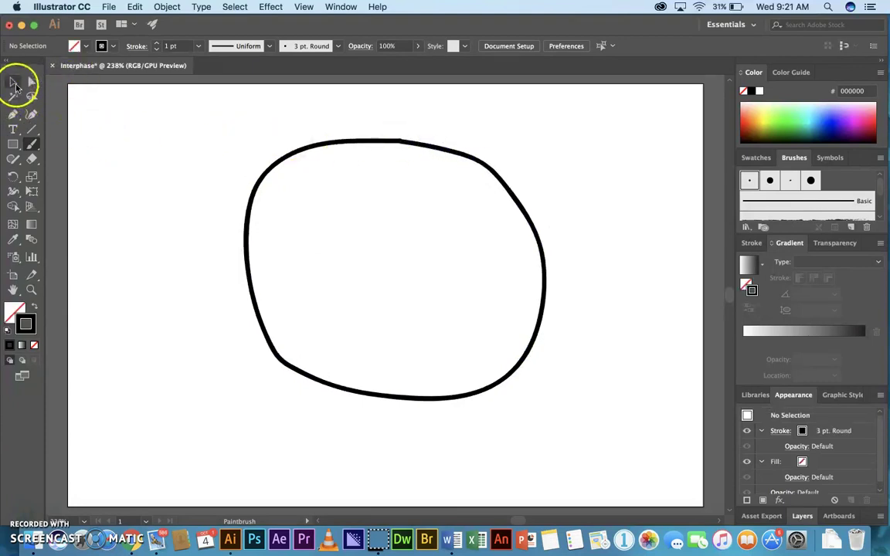
Step: Fill the cell outline with the light cyan swatch
{"action": "left_click", "coordinate": [368, 143]}
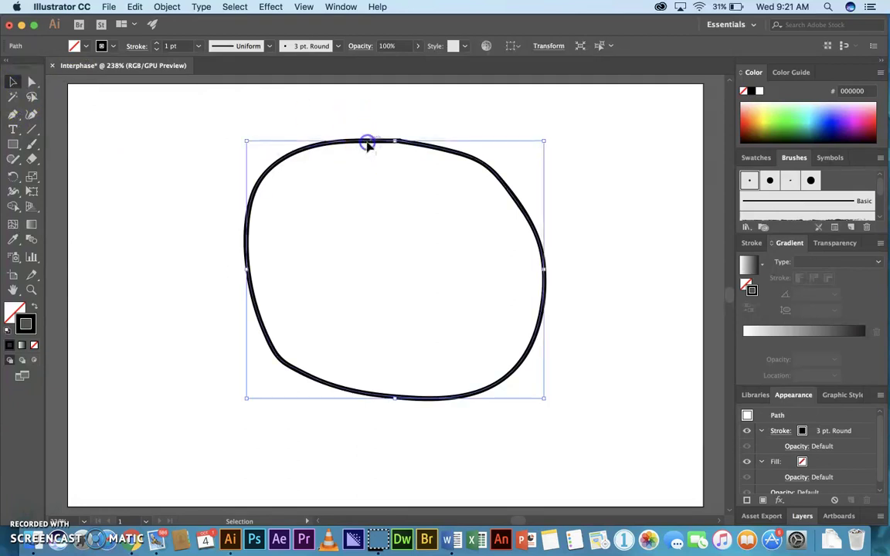
{"action": "left_click", "coordinate": [85, 47]}
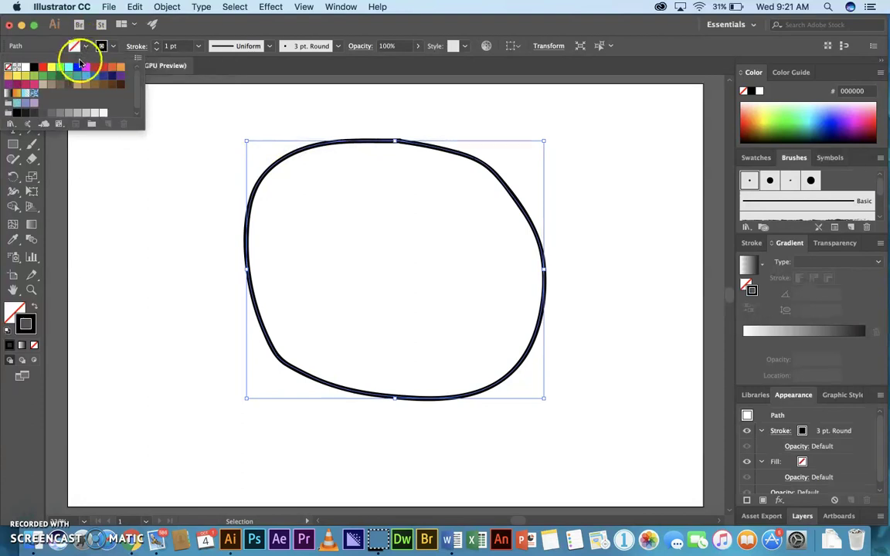
{"action": "left_click", "coordinate": [67, 68]}
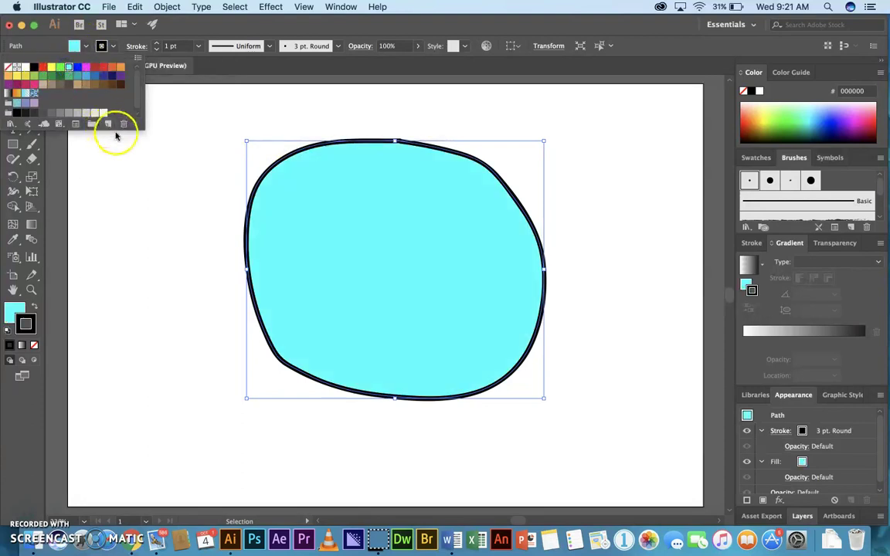
{"action": "left_click", "coordinate": [160, 195]}
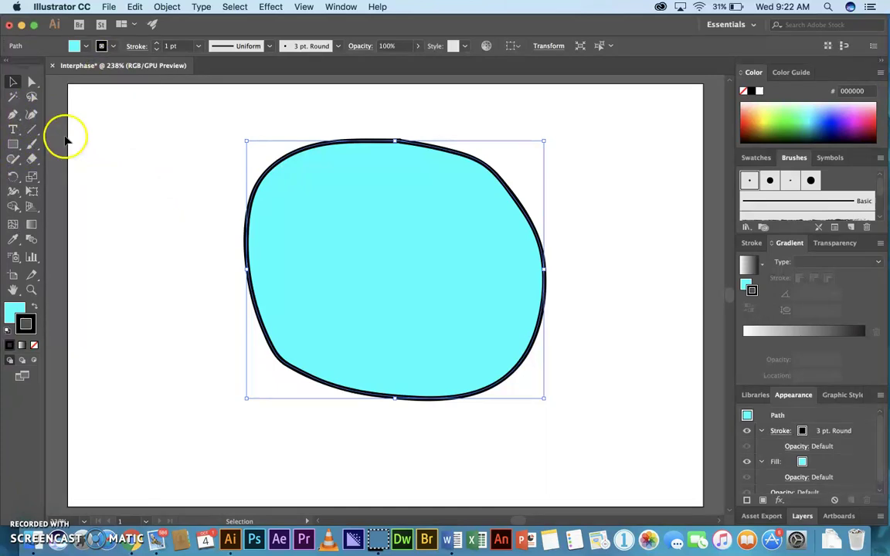
Step: Paintbrush a closed nucleus oval inside the cyan cell
{"action": "left_click", "coordinate": [32, 144]}
{"action": "left_click", "coordinate": [423, 216]}
{"action": "left_click_drag", "start_coordinate": [424, 224], "coordinate": [370, 230]}
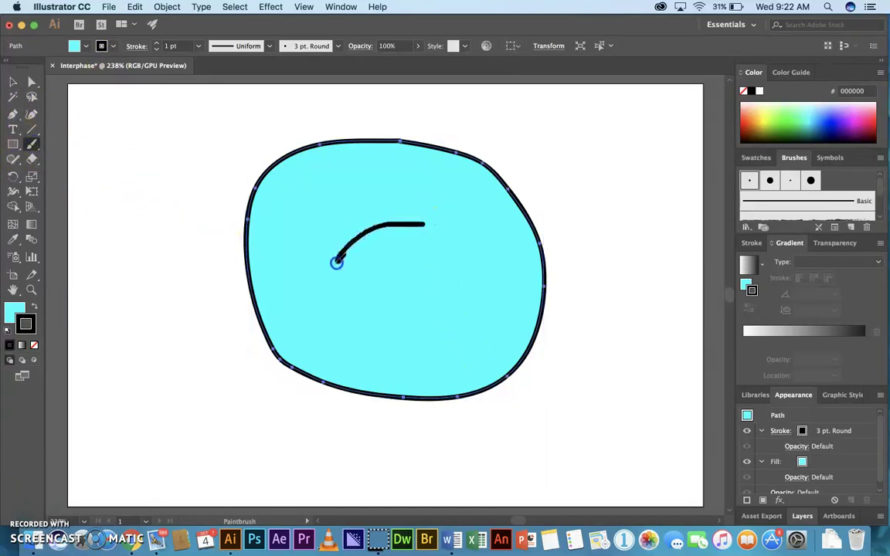
{"action": "mouse_move", "coordinate": [341, 319]}
{"action": "left_mouse_down"}
{"action": "mouse_move", "coordinate": [384, 339]}
{"action": "mouse_move", "coordinate": [455, 306]}
{"action": "left_mouse_up"}
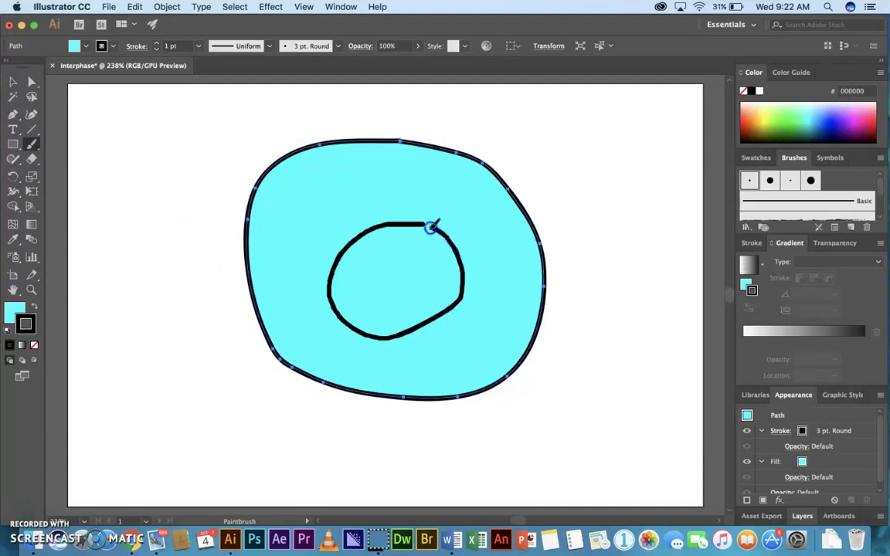
{"action": "left_click_drag", "start_coordinate": [424, 223], "coordinate": [429, 225]}
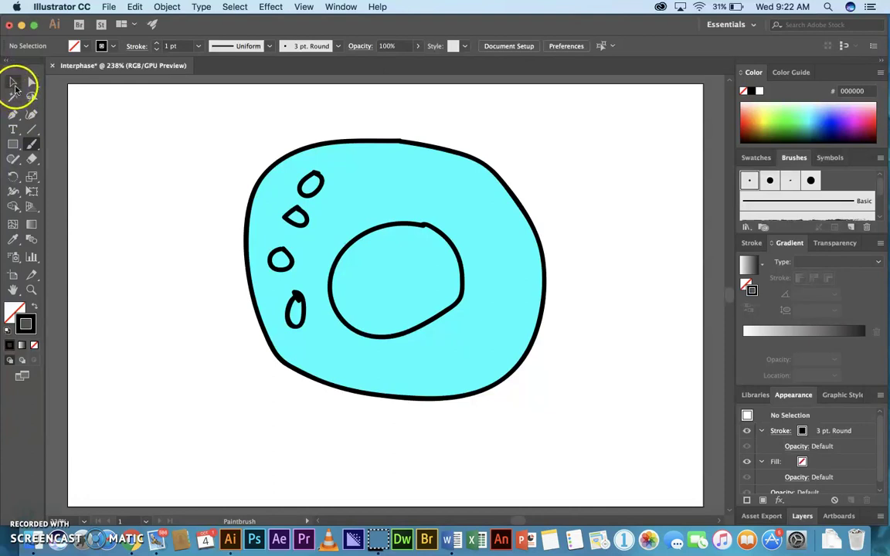
Step: Give the nucleus a purple fill and no stroke
{"action": "left_click", "coordinate": [13, 81]}
{"action": "left_click", "coordinate": [422, 227]}
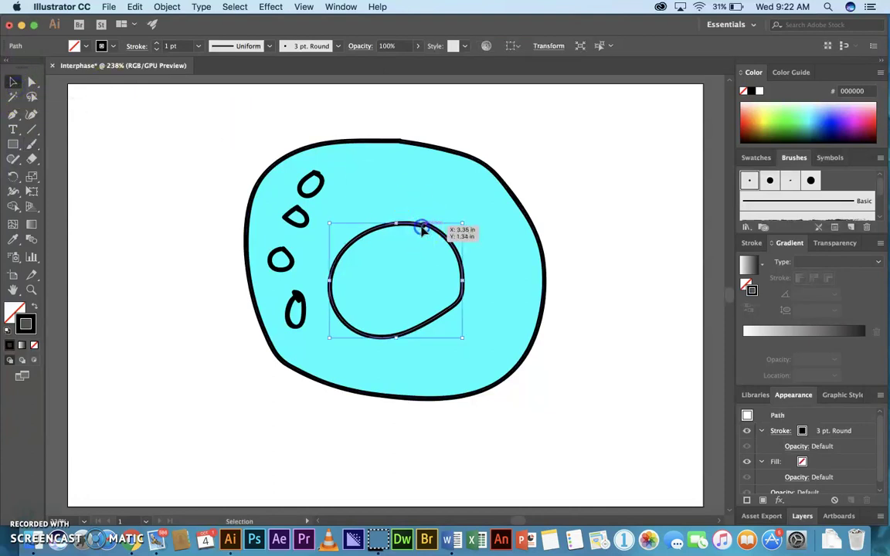
{"action": "left_click", "coordinate": [85, 47]}
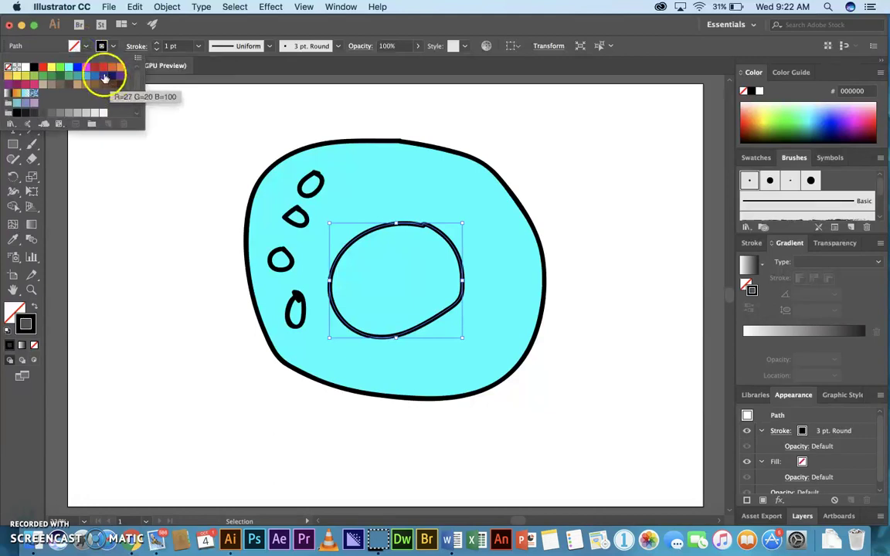
{"action": "left_click", "coordinate": [8, 83]}
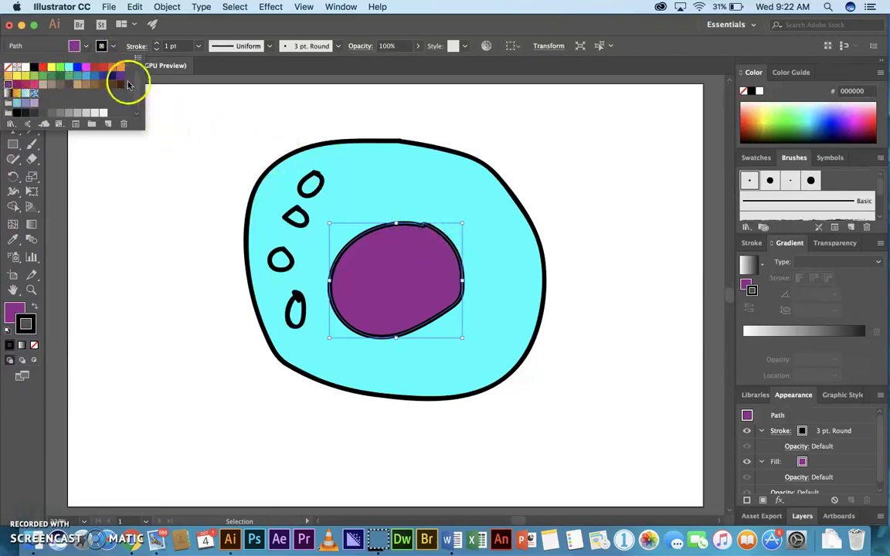
{"action": "left_click", "coordinate": [113, 47]}
{"action": "left_click", "coordinate": [114, 47]}
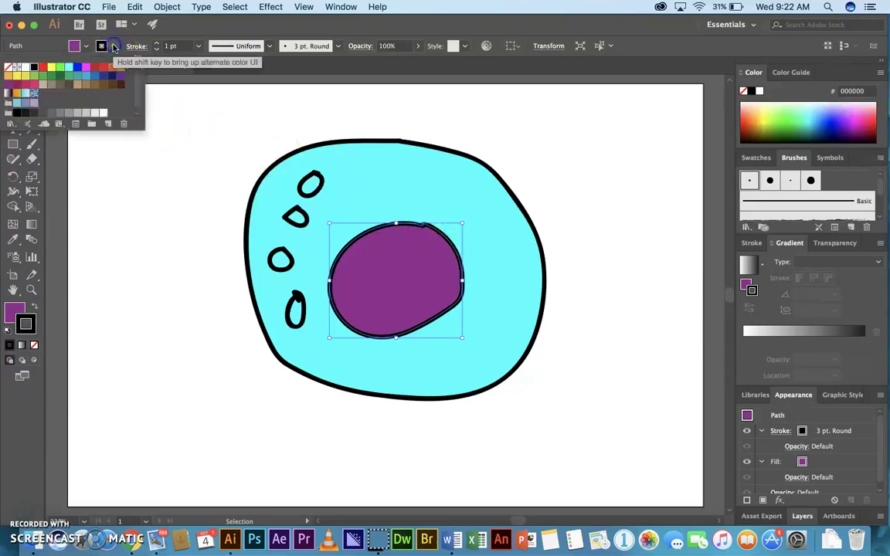
{"action": "left_click", "coordinate": [7, 67]}
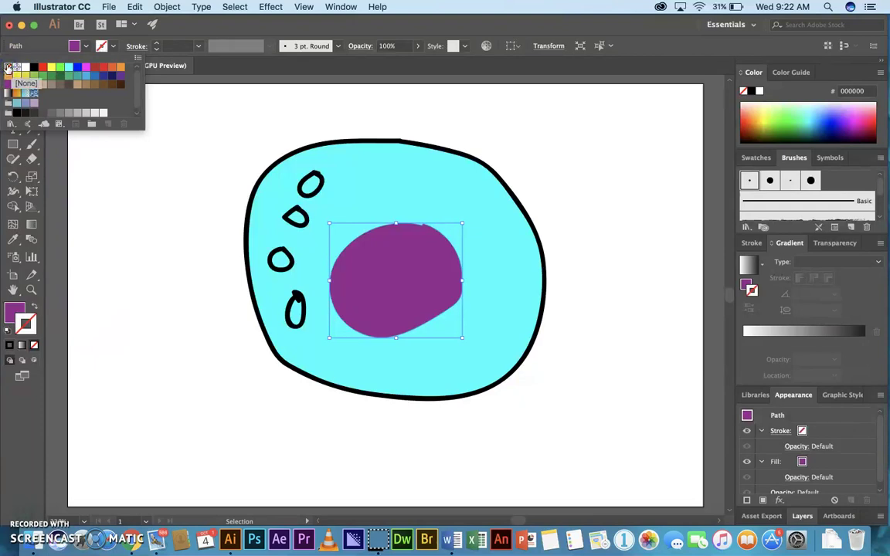
{"action": "left_click", "coordinate": [385, 213]}
{"action": "left_click", "coordinate": [356, 148]}
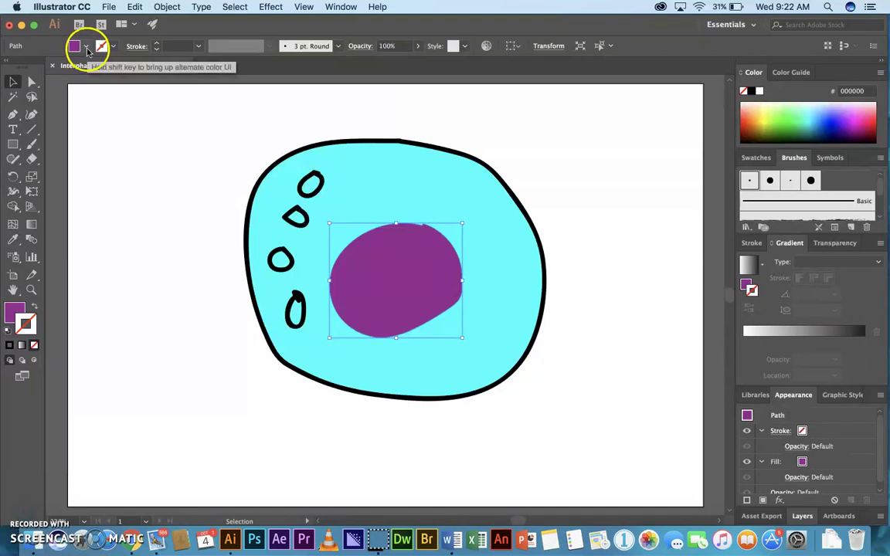
Step: Set the cyan cell body's stroke to None, removing its black outline
{"action": "left_click", "coordinate": [270, 164]}
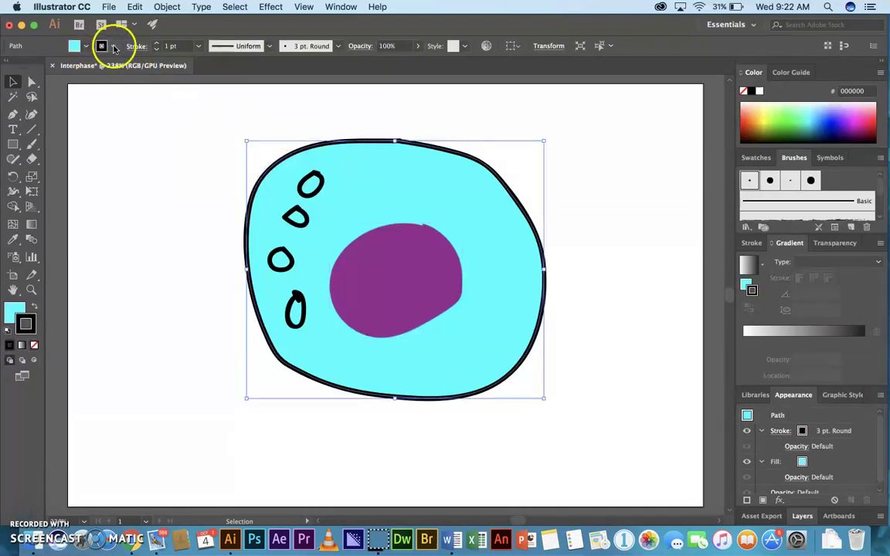
{"action": "left_click", "coordinate": [114, 48]}
{"action": "left_click", "coordinate": [8, 68]}
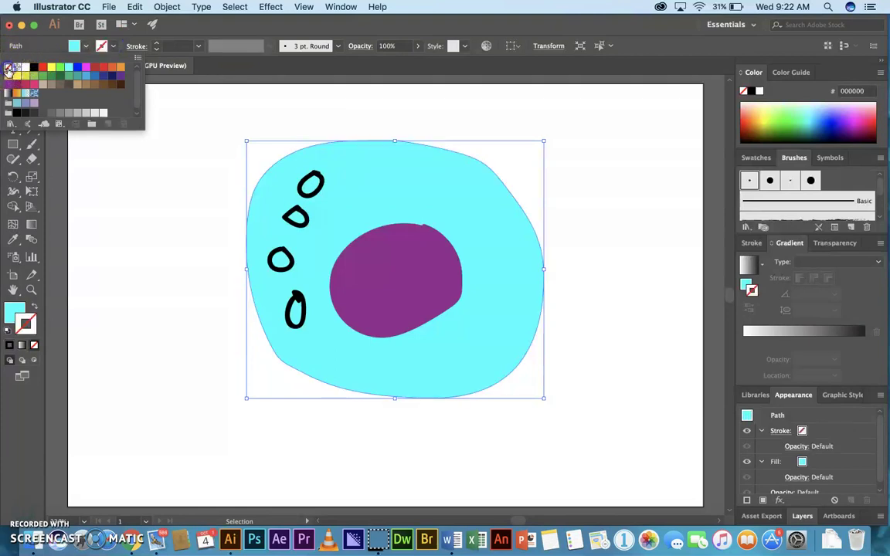
{"action": "left_click", "coordinate": [140, 192]}
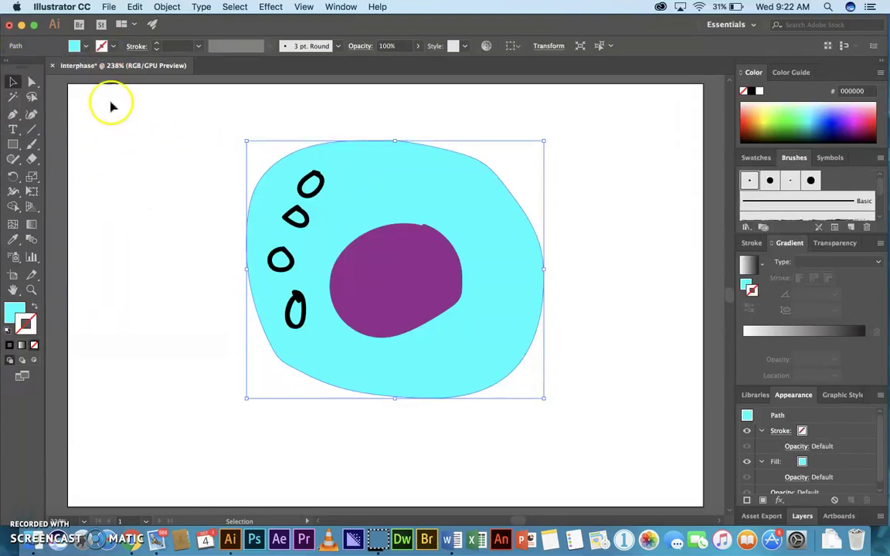
{"action": "left_click", "coordinate": [316, 197]}
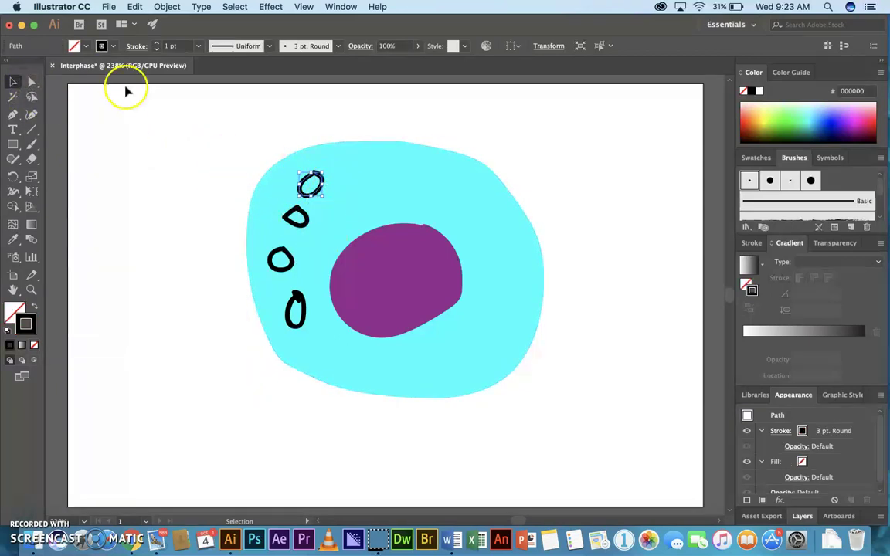
Step: Fill all four small organelle shapes yellow, keeping their black outlines
{"action": "left_click", "coordinate": [88, 46]}
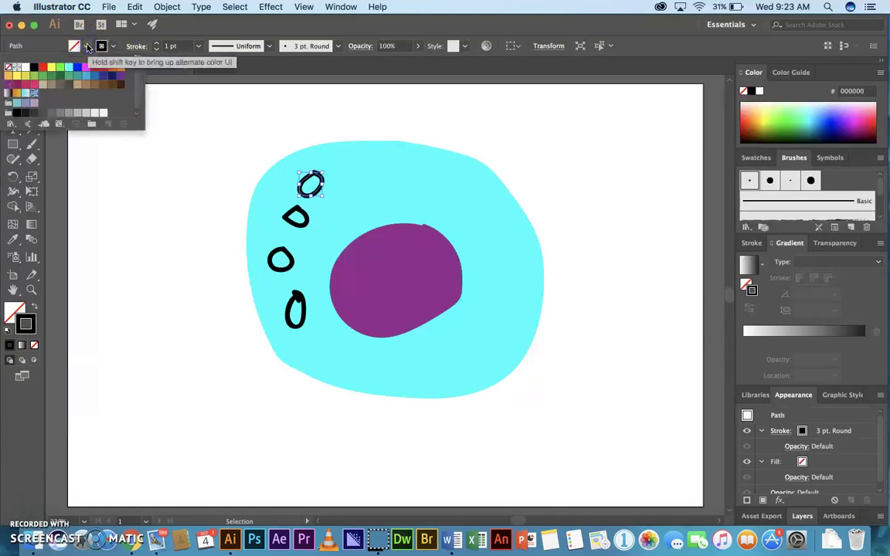
{"action": "left_click", "coordinate": [52, 68]}
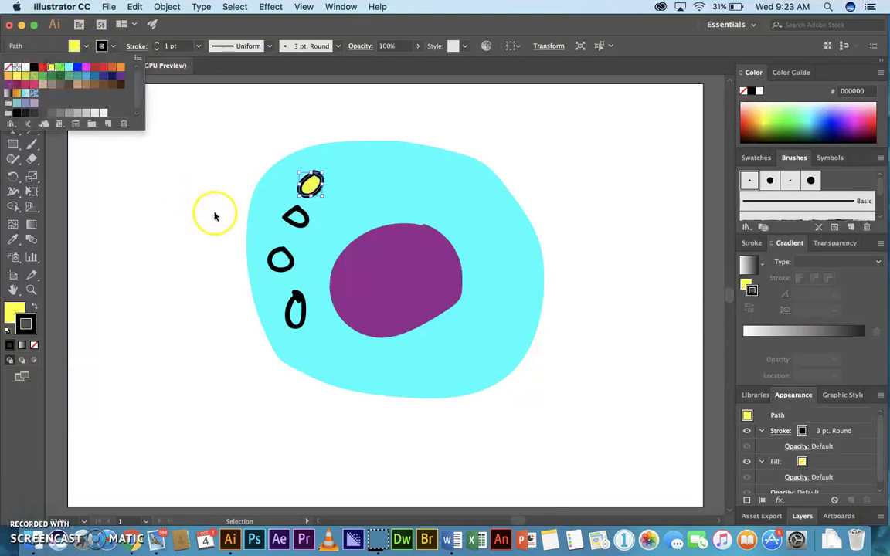
{"action": "left_click", "coordinate": [307, 221]}
{"action": "left_click", "coordinate": [306, 220]}
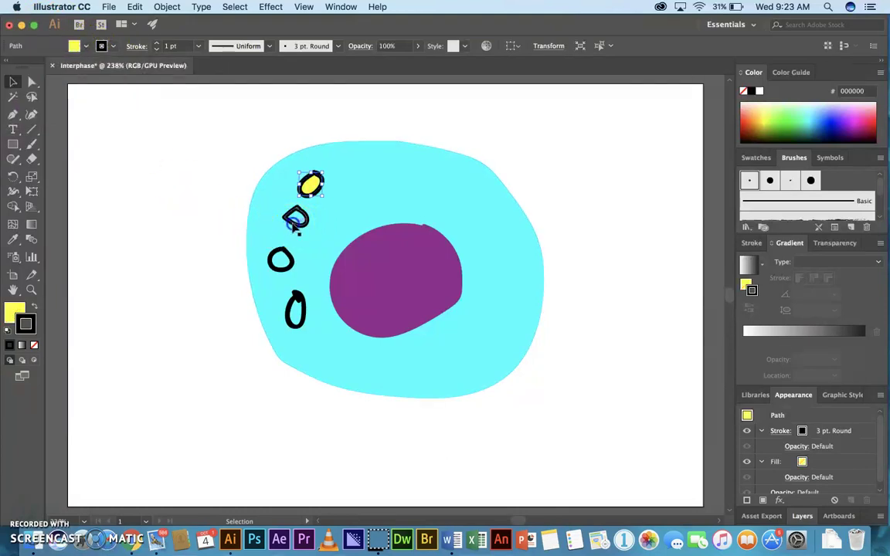
{"action": "left_click", "coordinate": [74, 45]}
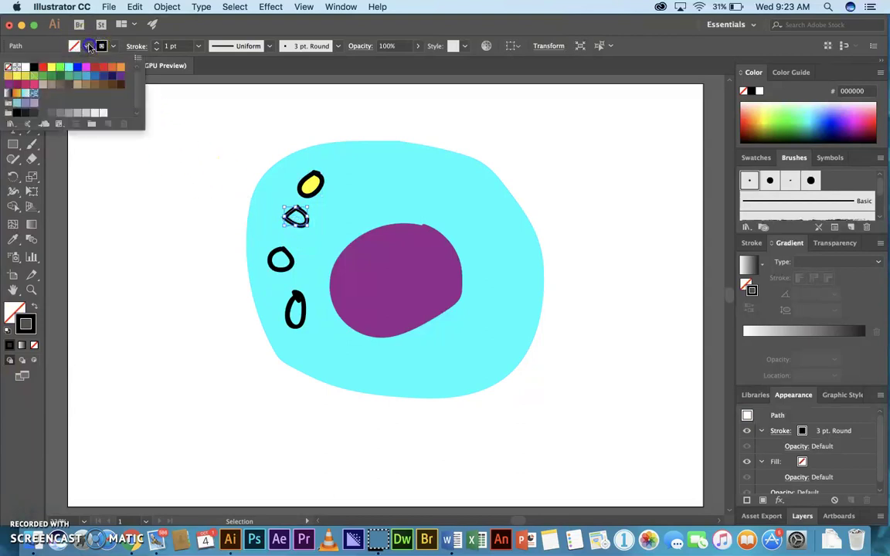
{"action": "left_click", "coordinate": [51, 70]}
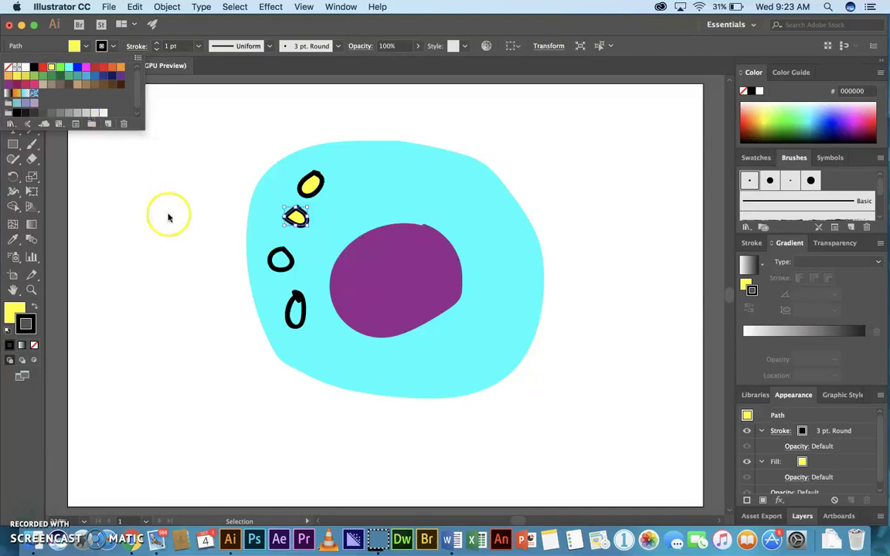
{"action": "left_click", "coordinate": [283, 266]}
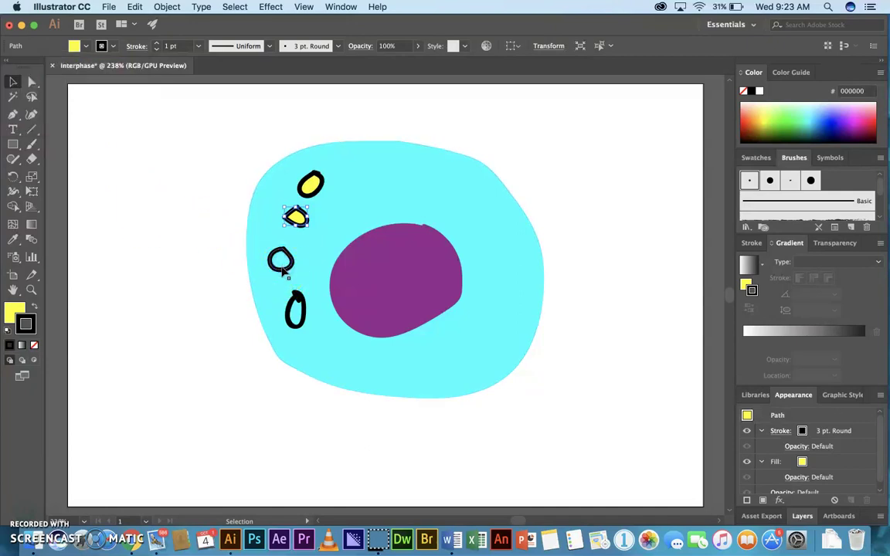
{"action": "left_click", "coordinate": [281, 263]}
{"action": "left_click", "coordinate": [78, 45]}
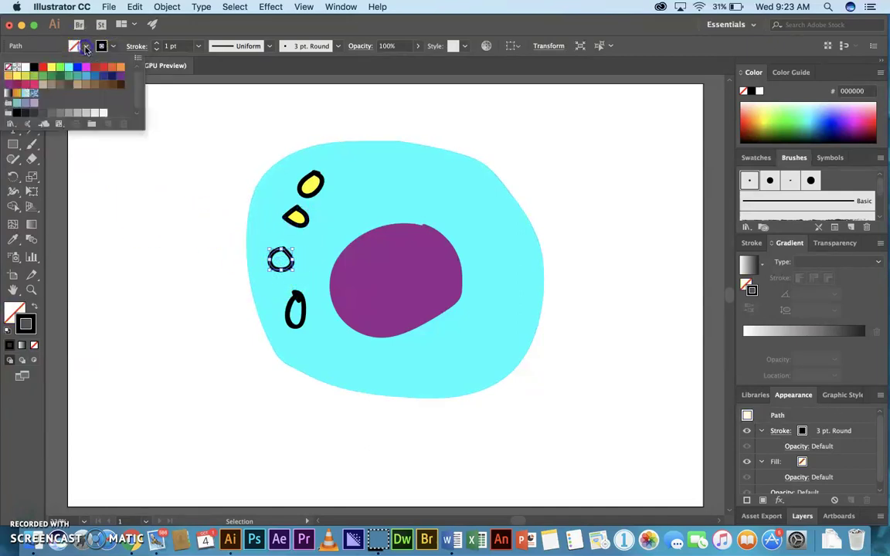
{"action": "left_click", "coordinate": [51, 68]}
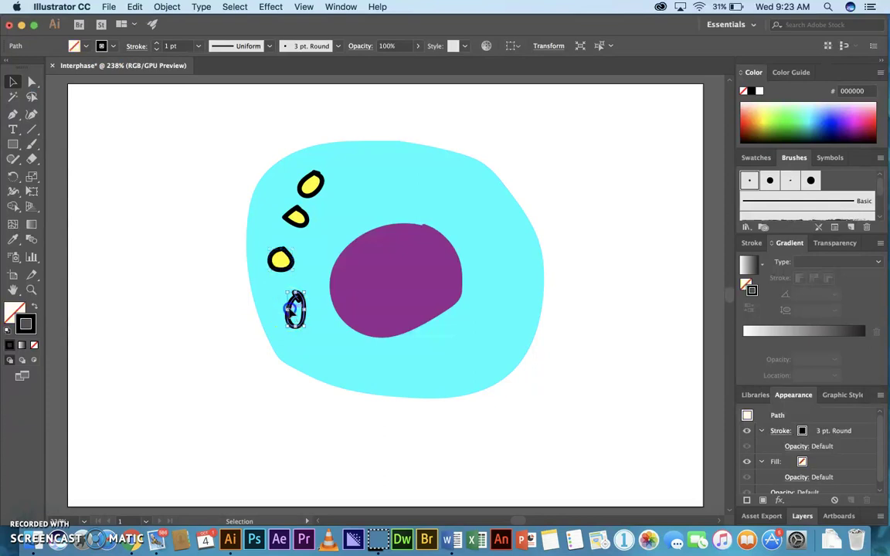
{"action": "left_click", "coordinate": [86, 47]}
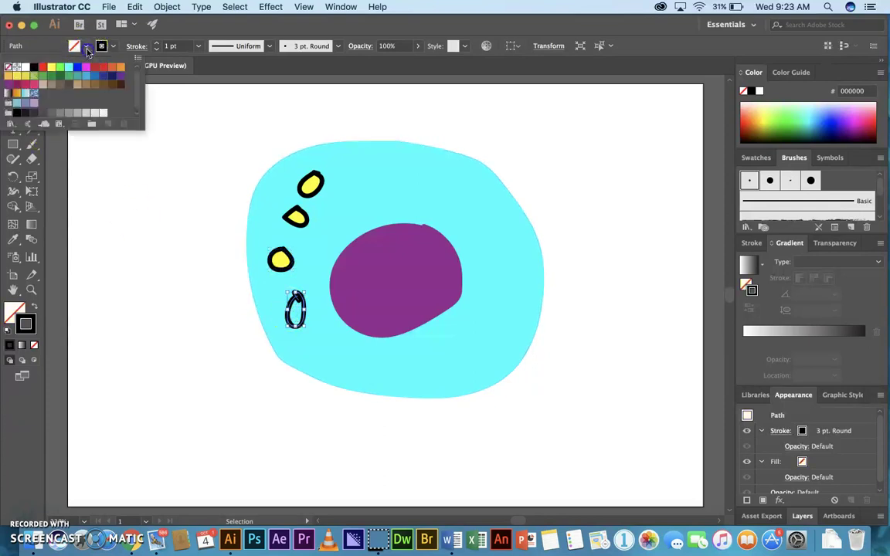
{"action": "left_click", "coordinate": [50, 66]}
{"action": "left_click", "coordinate": [153, 223]}
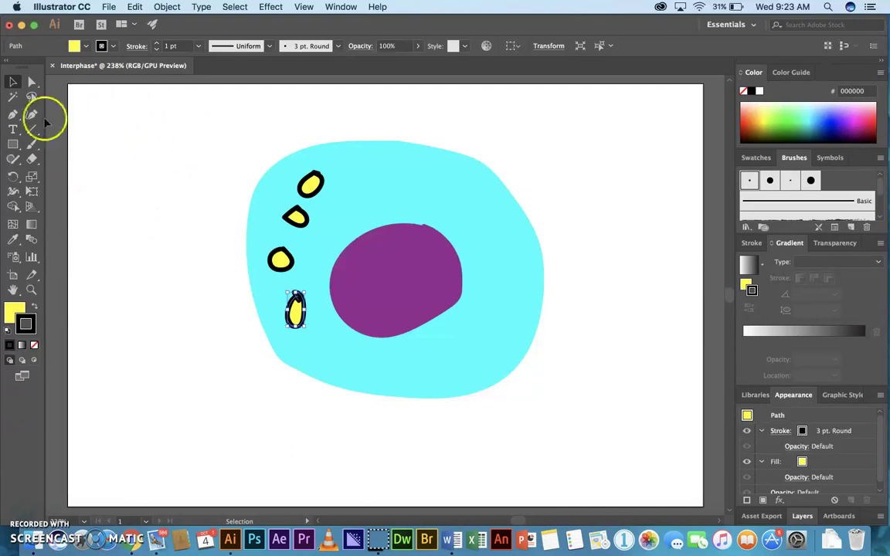
Step: Add an 'Interphase' caption below the cell and scale it up to about 35 pt
{"action": "left_click", "coordinate": [12, 130]}
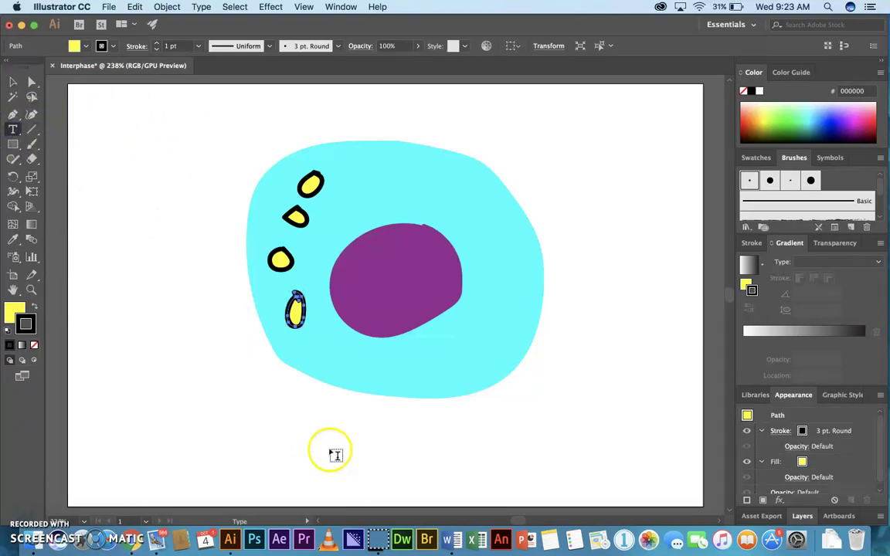
{"action": "left_click_drag", "start_coordinate": [271, 446], "coordinate": [274, 447]}
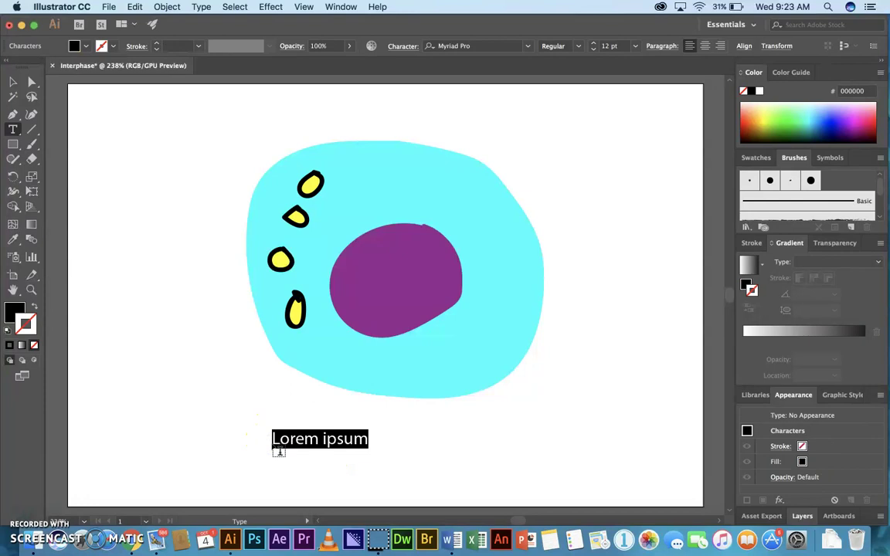
{"action": "key", "text": "BackSpace"}
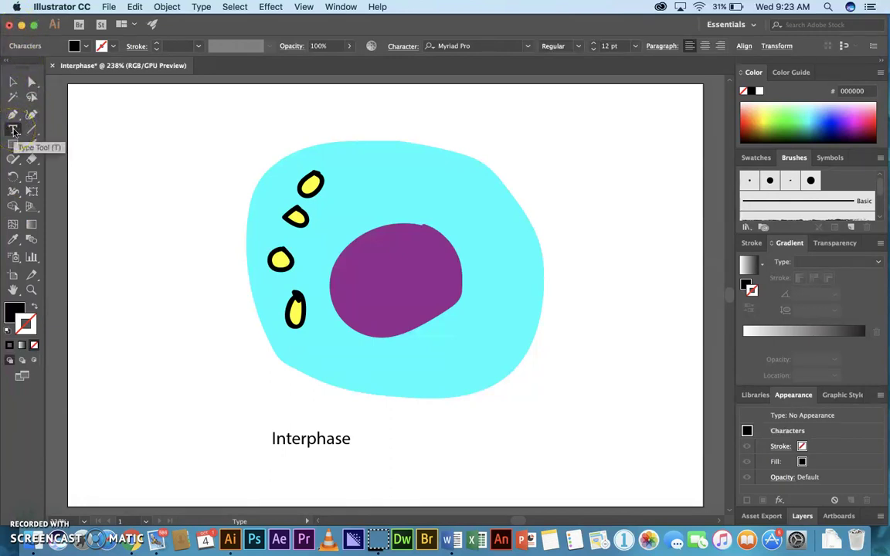
{"action": "left_click", "coordinate": [10, 80]}
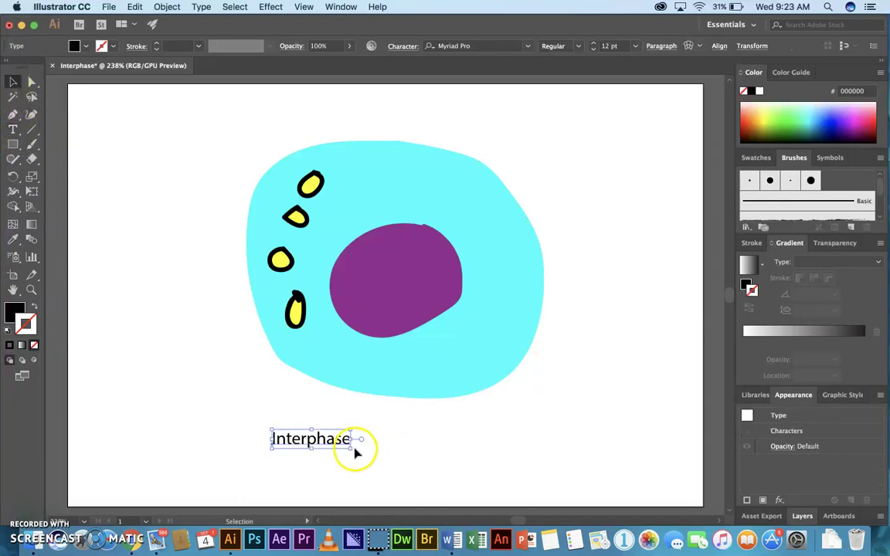
{"action": "left_click_drag", "start_coordinate": [352, 448], "coordinate": [589, 484]}
{"action": "left_click_drag", "start_coordinate": [469, 456], "coordinate": [440, 453]}
{"action": "left_click", "coordinate": [652, 337]}
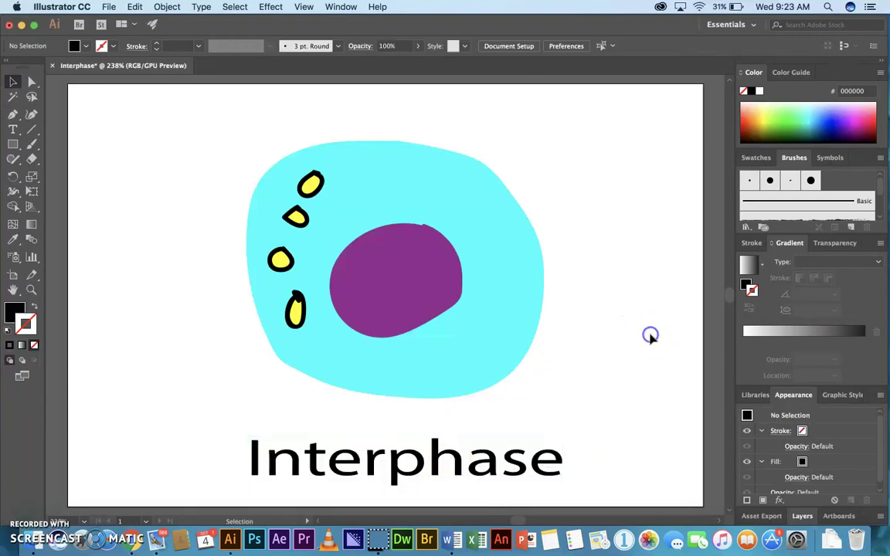
Step: Place a 12 pt 'Lorem ipsum' point-text label to the left of the cell
{"action": "left_click", "coordinate": [13, 130]}
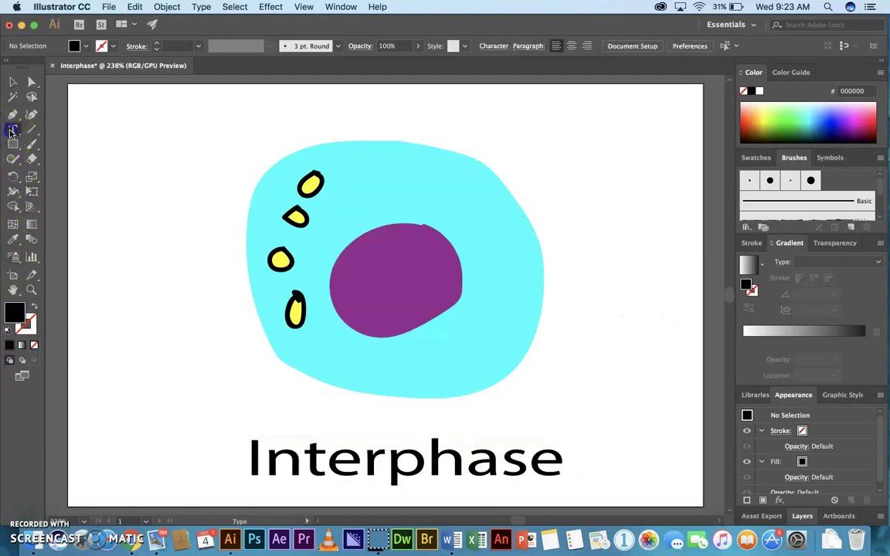
{"action": "left_click", "coordinate": [108, 296]}
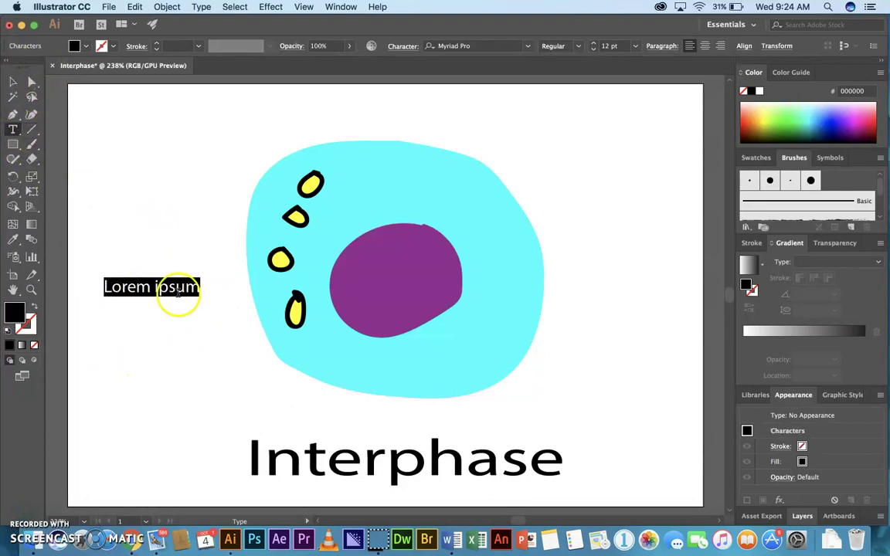
Step: Draw a black 1 pt line from the Lorem ipsum label to the nucleus
{"action": "left_click", "coordinate": [32, 130]}
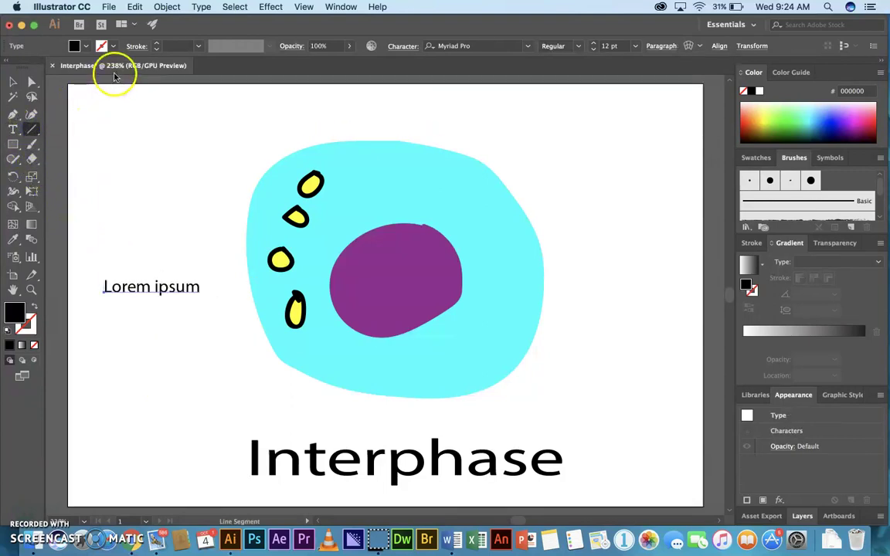
{"action": "left_click_drag", "start_coordinate": [209, 288], "coordinate": [372, 269]}
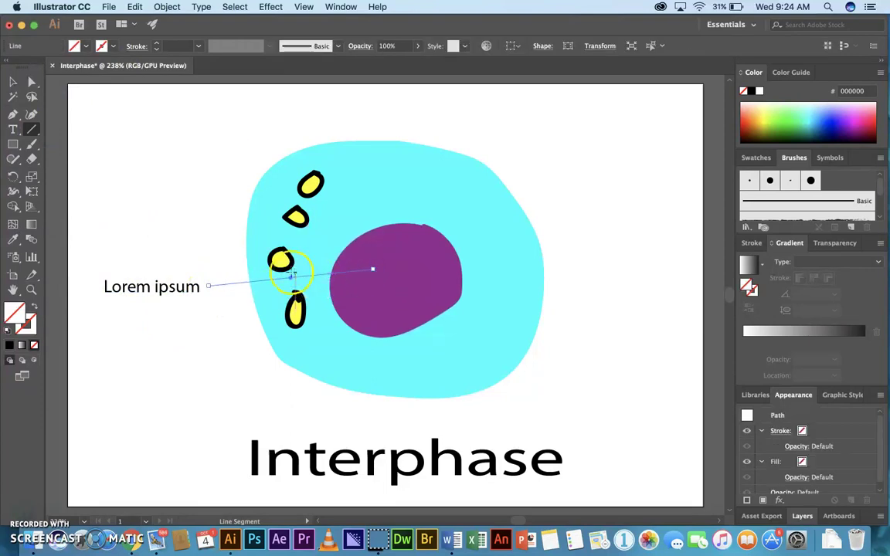
{"action": "left_click", "coordinate": [112, 47]}
{"action": "left_click", "coordinate": [34, 68]}
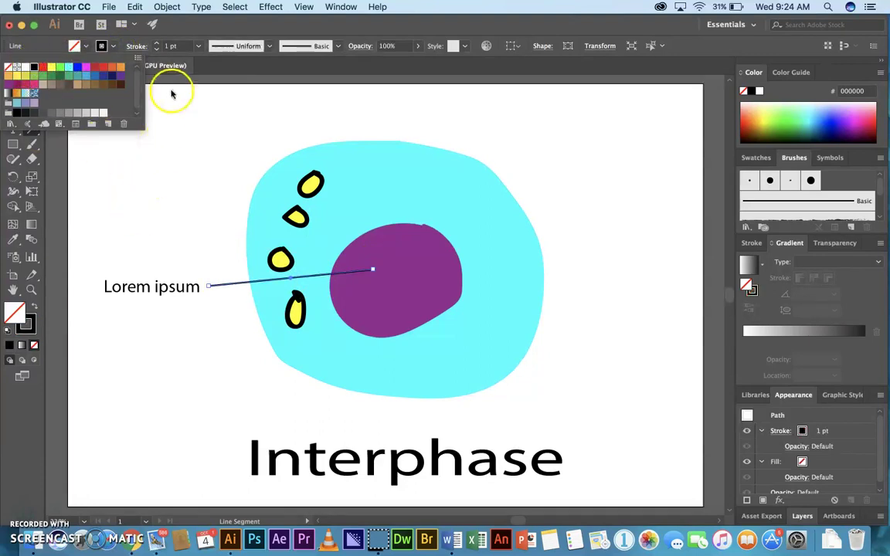
{"action": "left_click", "coordinate": [194, 319]}
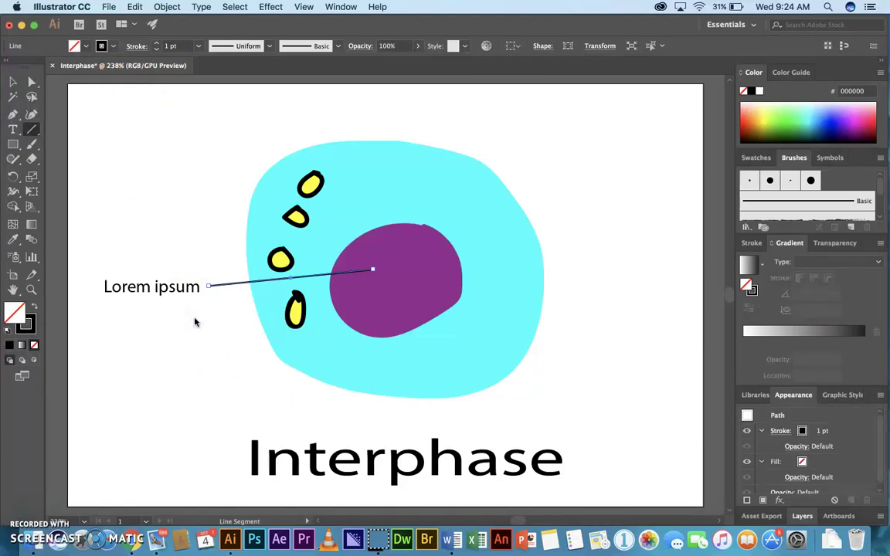
{"action": "mouse_move", "coordinate": [229, 309]}
{"action": "left_mouse_down"}
{"action": "mouse_move", "coordinate": [219, 280]}
{"action": "mouse_move", "coordinate": [393, 272]}
{"action": "left_mouse_up"}
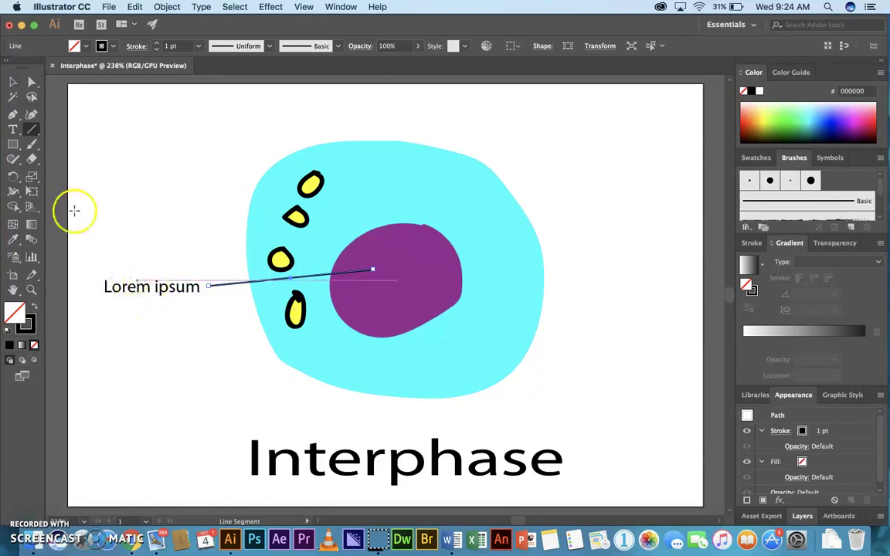
Step: Move and enlarge the Lorem ipsum label to 31.86 pt, shifting the line to meet it
{"action": "left_click", "coordinate": [13, 83]}
{"action": "left_click_drag", "start_coordinate": [129, 282], "coordinate": [109, 259]}
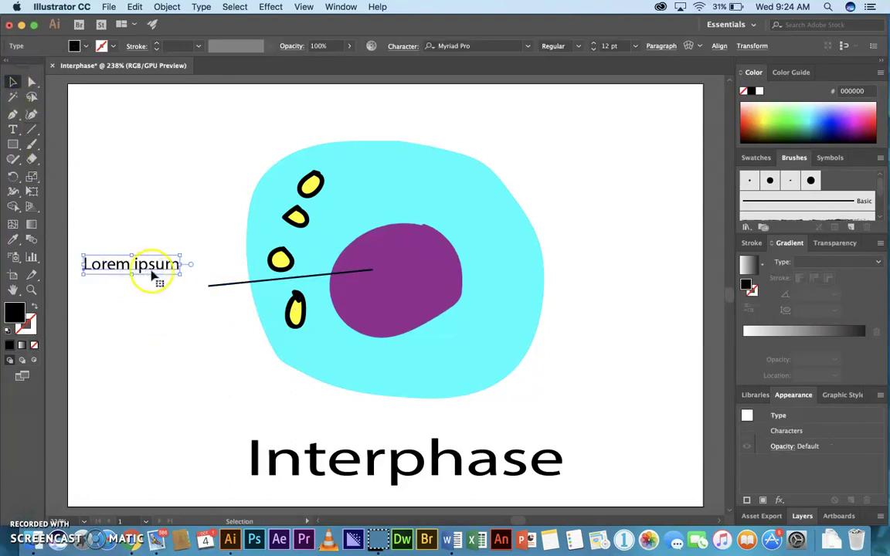
{"action": "left_click_drag", "start_coordinate": [180, 274], "coordinate": [182, 304]}
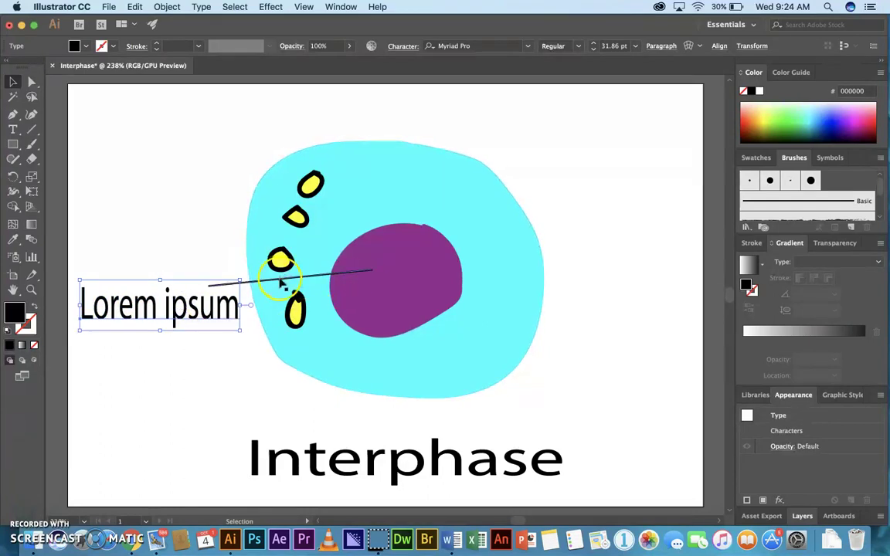
{"action": "left_click_drag", "start_coordinate": [280, 278], "coordinate": [317, 289]}
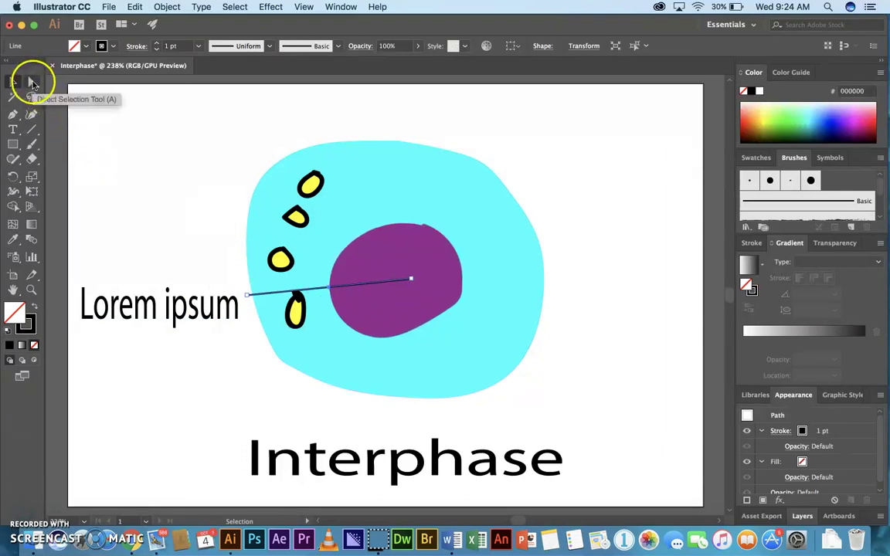
Step: Drag the leader line's anchor points so it runs from the end of 'Lorem ipsum' into the purple nucleus
{"action": "left_click", "coordinate": [33, 83]}
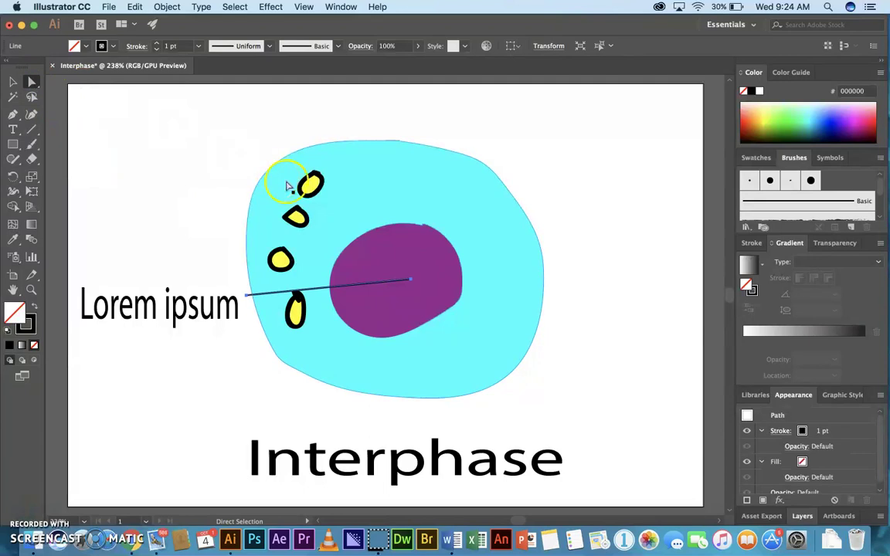
{"action": "left_click_drag", "start_coordinate": [410, 279], "coordinate": [386, 273]}
{"action": "left_click", "coordinate": [142, 206]}
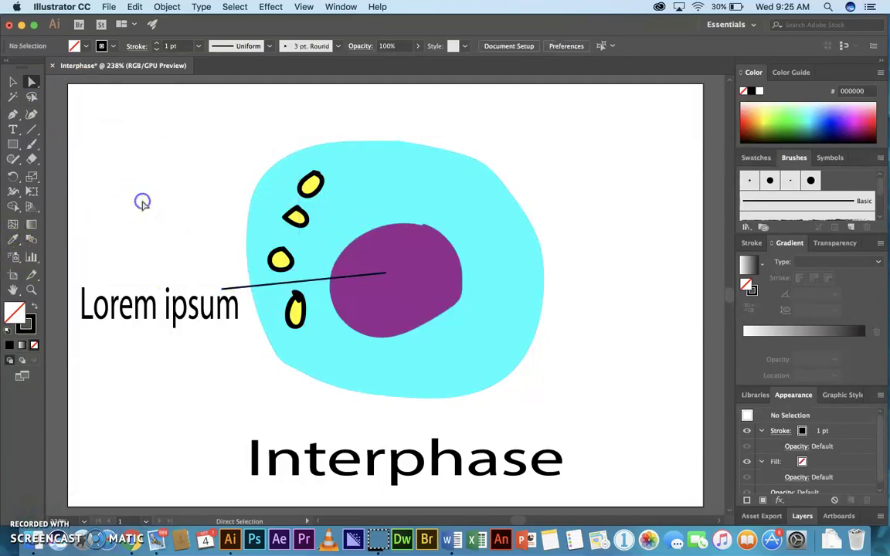
{"action": "left_click_drag", "start_coordinate": [223, 291], "coordinate": [241, 309]}
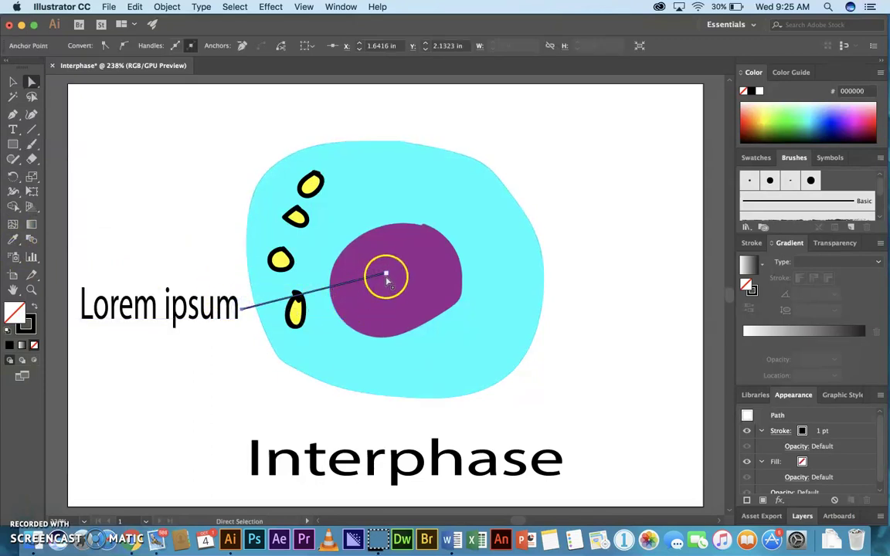
{"action": "left_click_drag", "start_coordinate": [388, 278], "coordinate": [355, 265]}
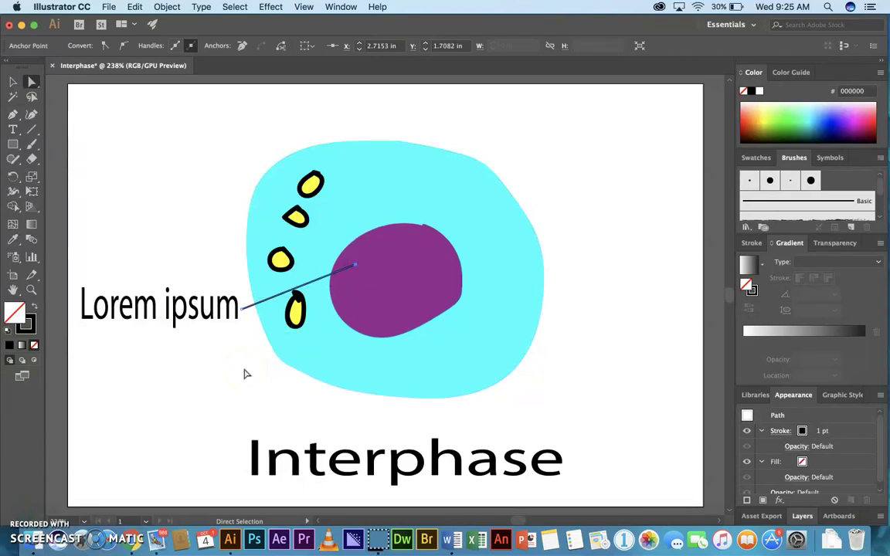
{"action": "left_click", "coordinate": [235, 360]}
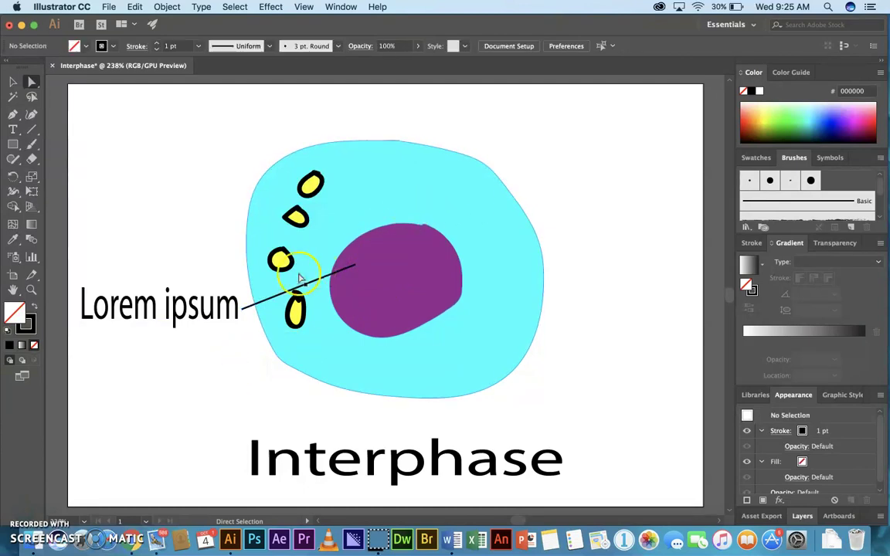
{"action": "mouse_move", "coordinate": [242, 308]}
{"action": "left_mouse_down"}
{"action": "mouse_move", "coordinate": [253, 336]}
{"action": "mouse_move", "coordinate": [241, 295]}
{"action": "mouse_move", "coordinate": [251, 324]}
{"action": "mouse_move", "coordinate": [242, 308]}
{"action": "left_mouse_up"}
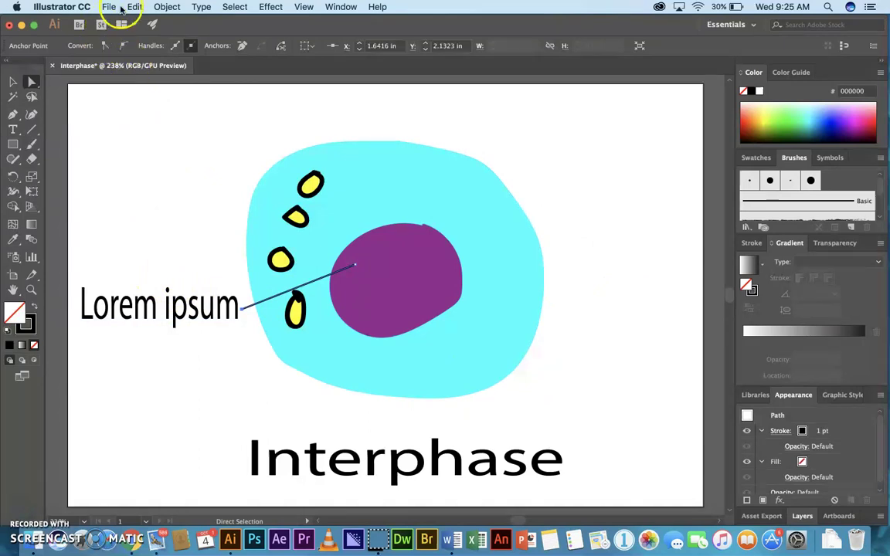
Step: Save the cell diagram as Interphase.ai in Documents with the default Illustrator options
{"action": "left_click", "coordinate": [109, 7]}
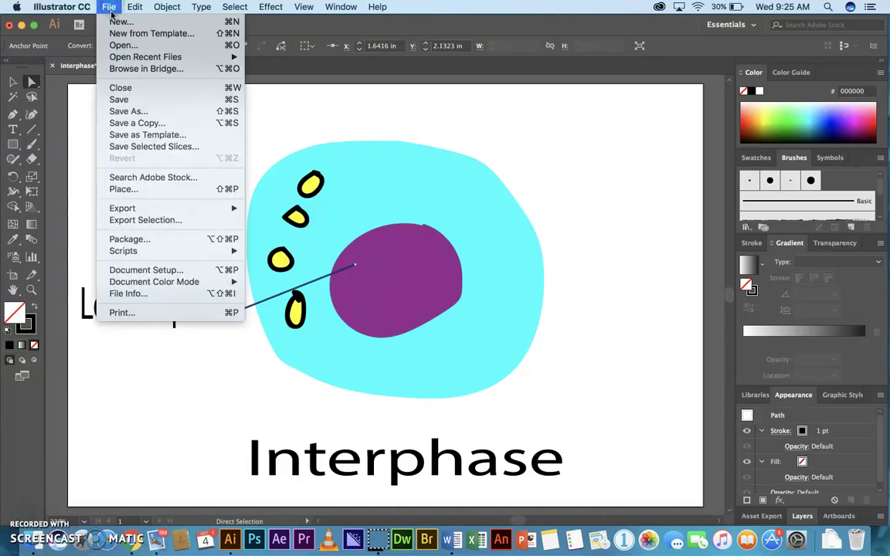
{"action": "left_click", "coordinate": [128, 98]}
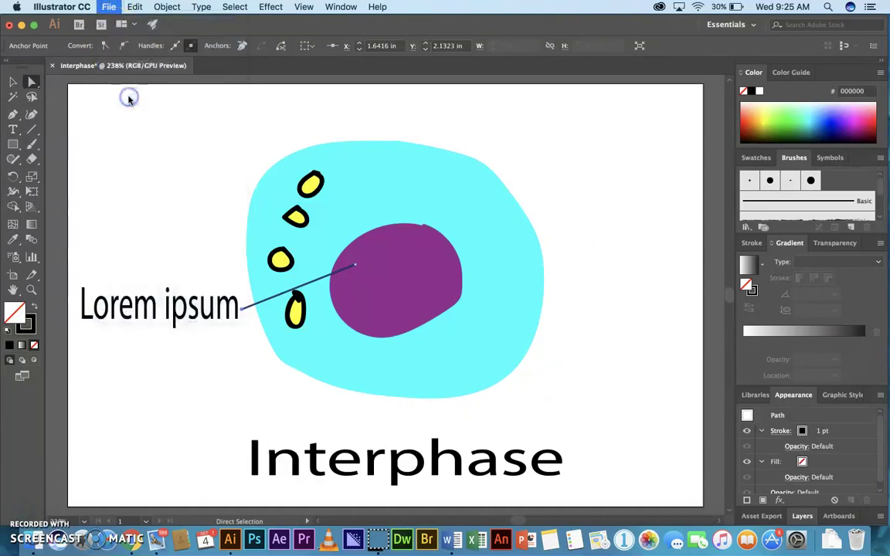
{"action": "left_click", "coordinate": [454, 102]}
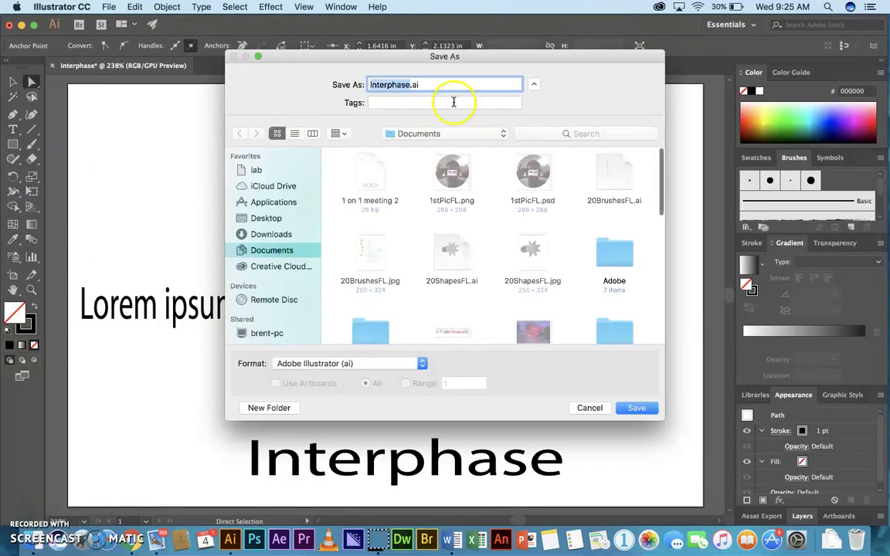
{"action": "left_click", "coordinate": [651, 411]}
{"action": "left_click", "coordinate": [586, 447]}
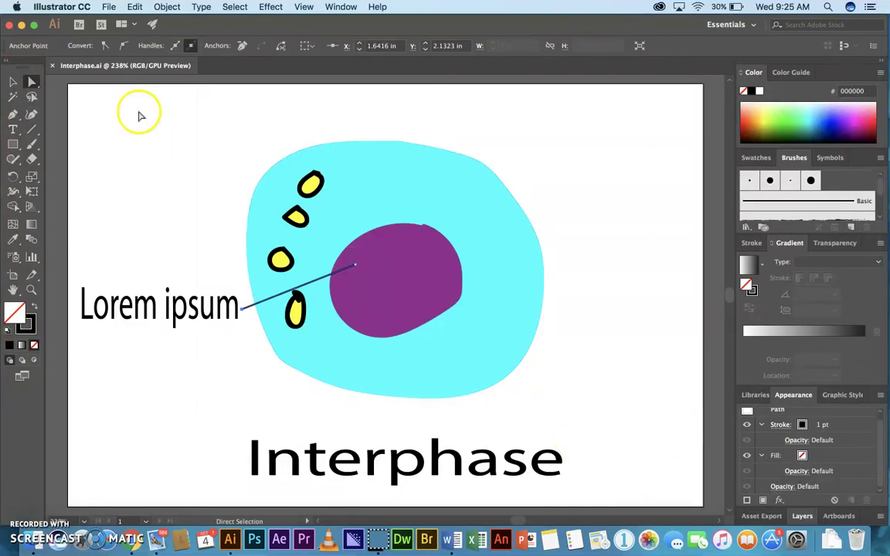
Step: Export the diagram via Save for Web as a JPEG High Interphase image, replacing the existing interphase.jpg
{"action": "left_click", "coordinate": [110, 8]}
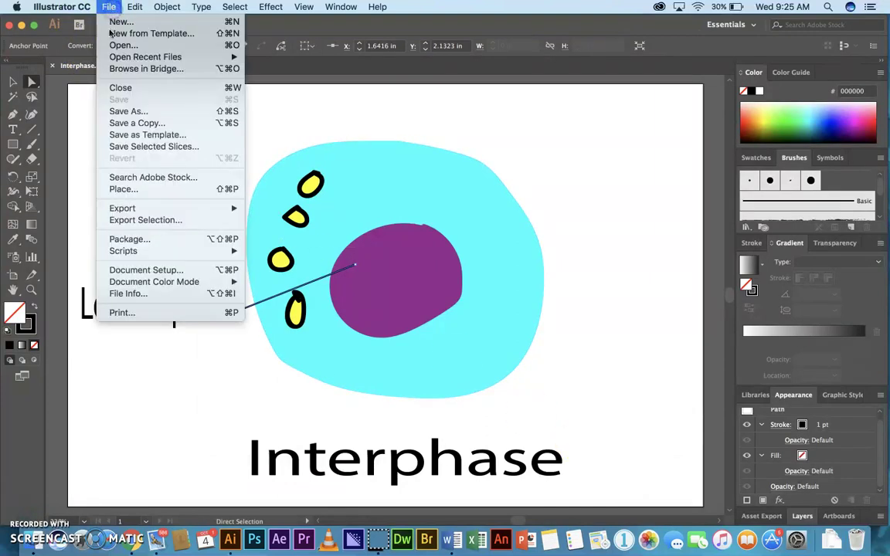
{"action": "mouse_move", "coordinate": [148, 214]}
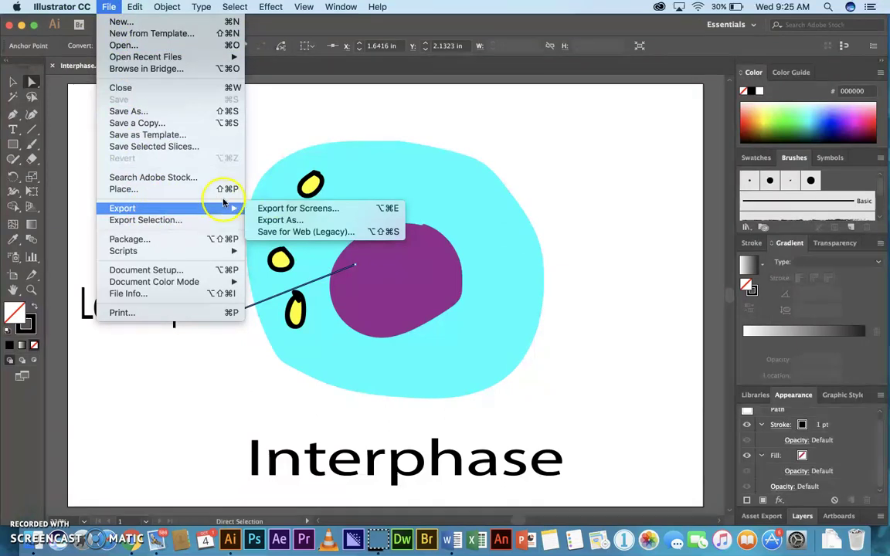
{"action": "left_click", "coordinate": [310, 237]}
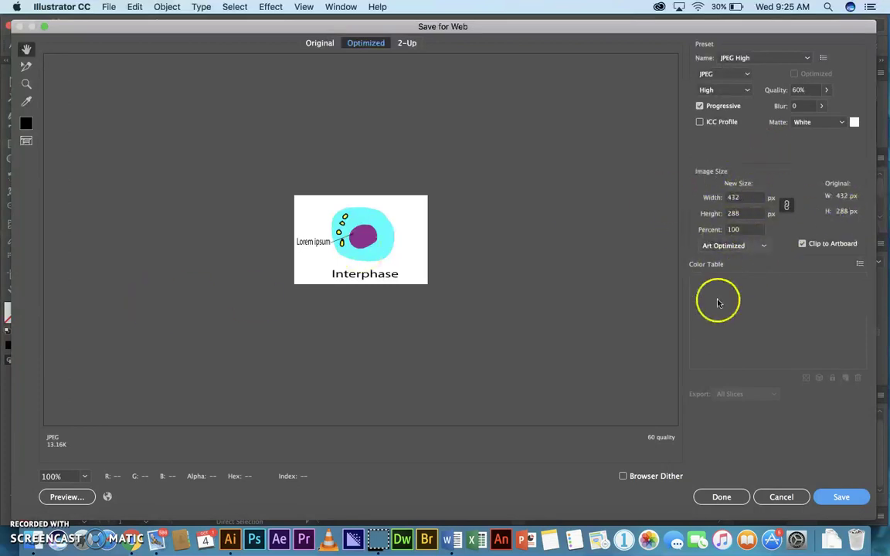
{"action": "left_click", "coordinate": [842, 496]}
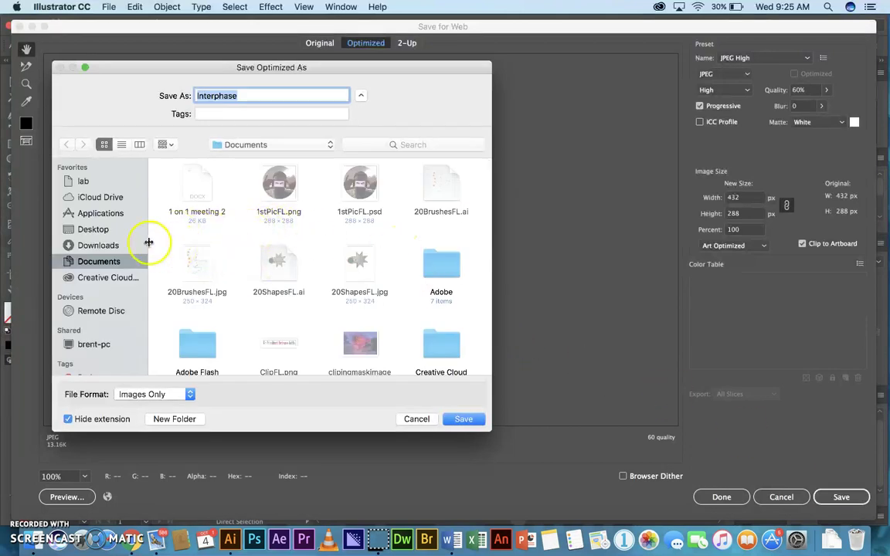
{"action": "left_click", "coordinate": [464, 419]}
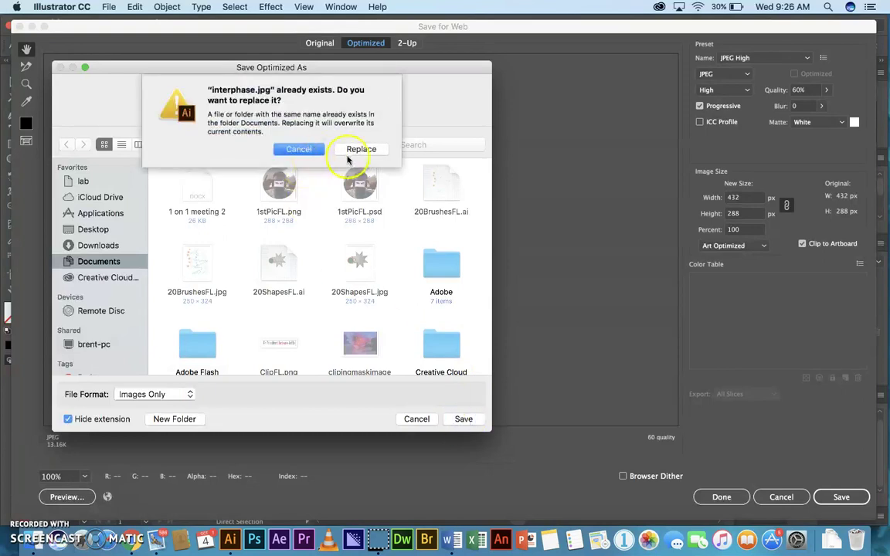
{"action": "left_click", "coordinate": [361, 149]}
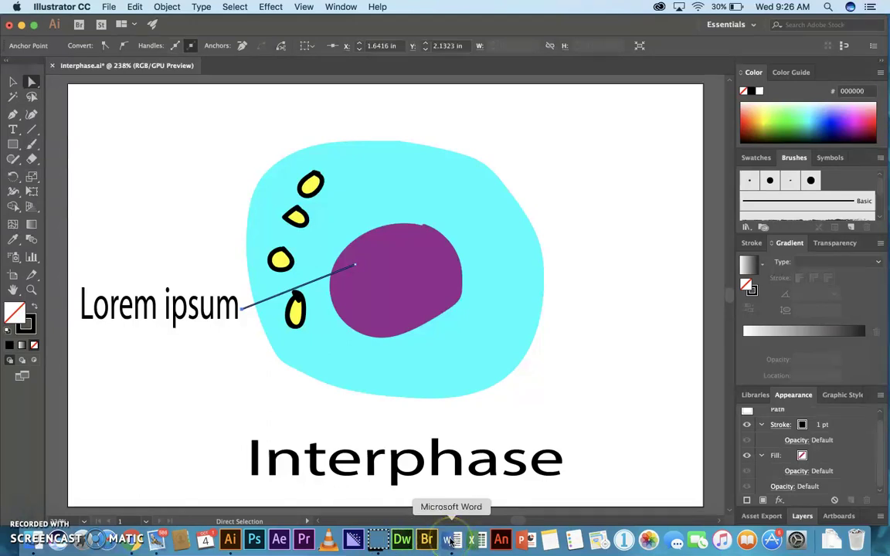
Step: In the Word notes, insert Interphase.jpg from Documents into the Interphase row's illustration cell
{"action": "left_click", "coordinate": [451, 540]}
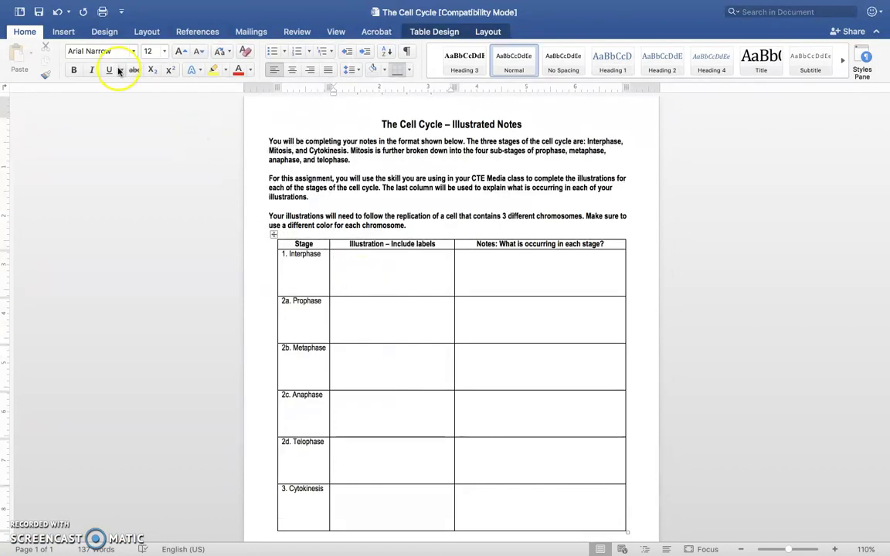
{"action": "left_click", "coordinate": [64, 32]}
{"action": "left_click", "coordinate": [342, 263]}
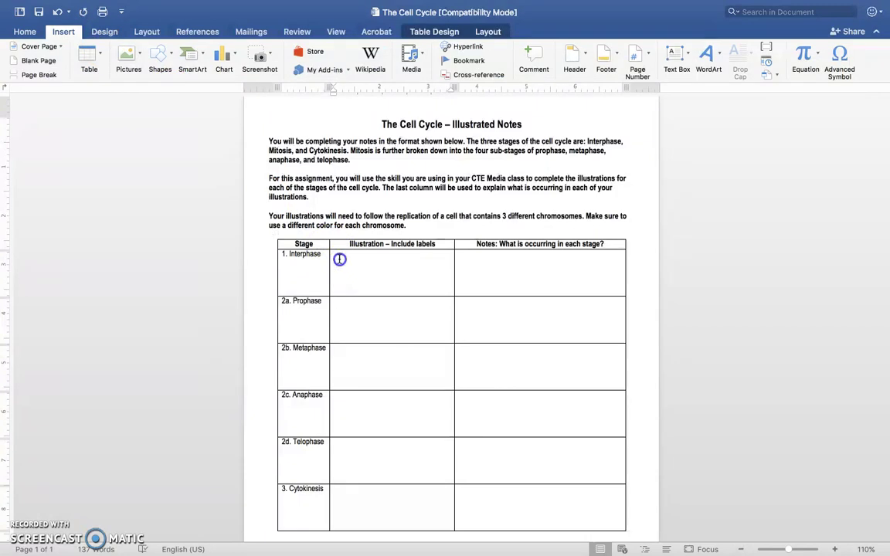
{"action": "left_click", "coordinate": [131, 59]}
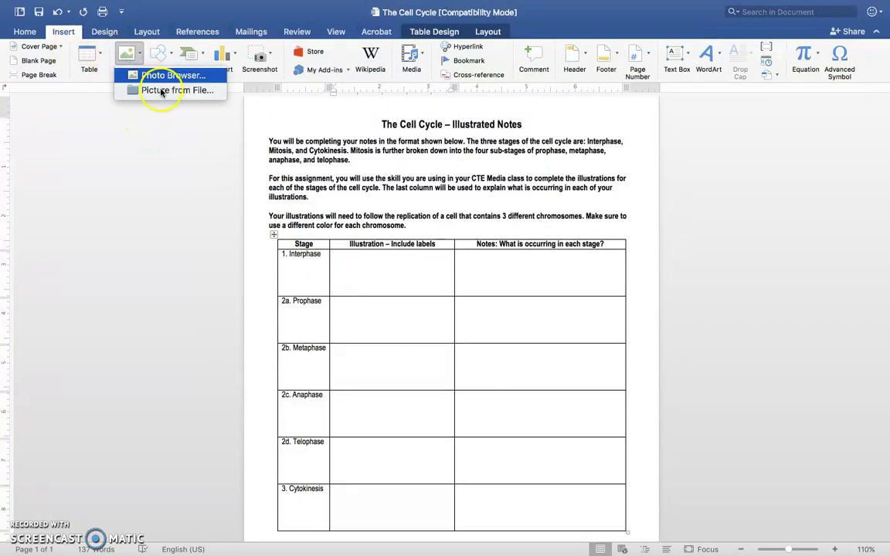
{"action": "left_click", "coordinate": [163, 92]}
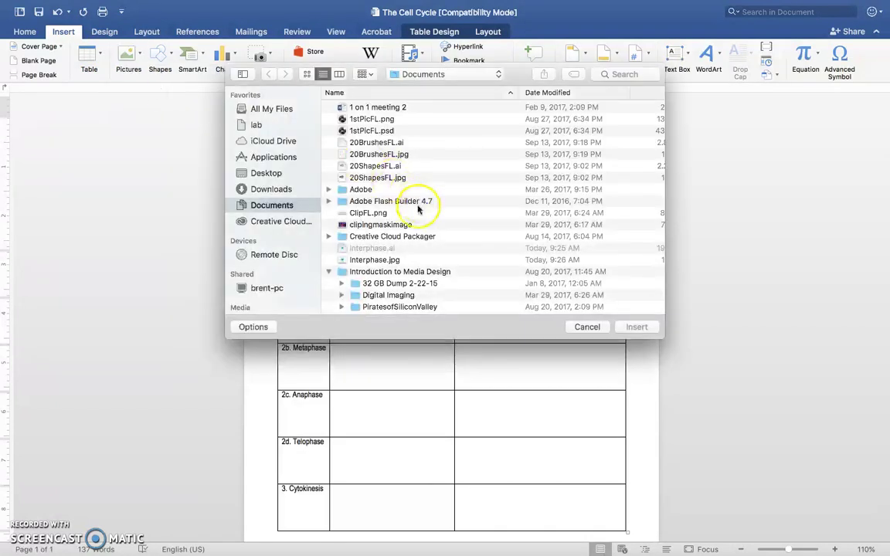
{"action": "scroll", "coordinate": [464, 243], "scroll_direction": "down", "scroll_amount": 2}
{"action": "scroll", "coordinate": [463, 242], "scroll_direction": "down", "scroll_amount": 1}
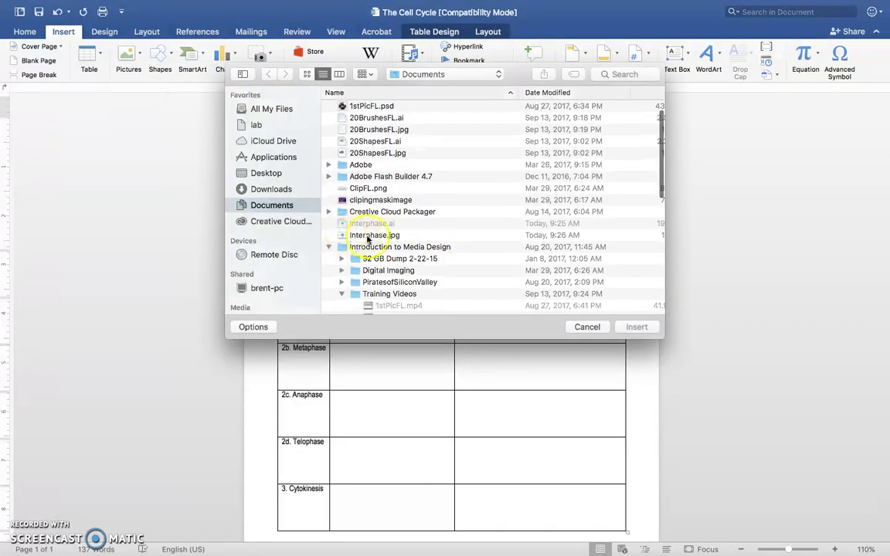
{"action": "left_click", "coordinate": [369, 235]}
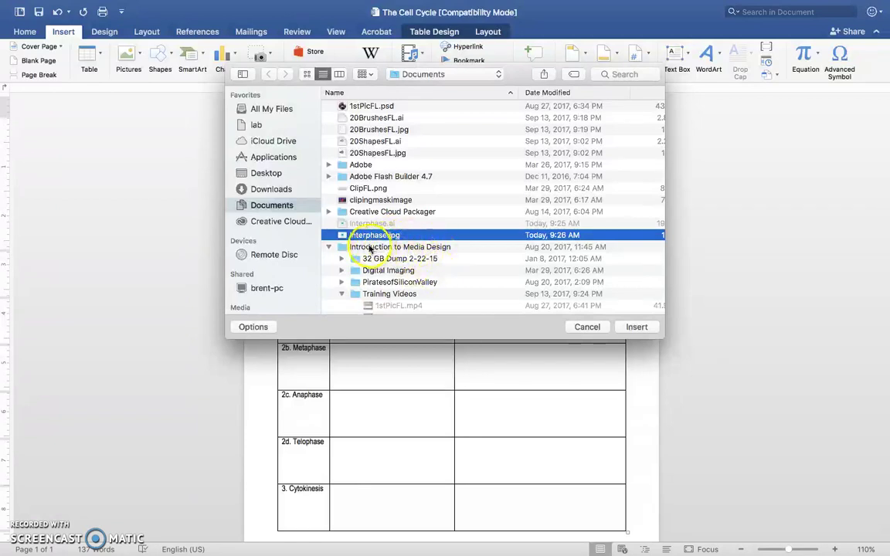
{"action": "left_click", "coordinate": [642, 328]}
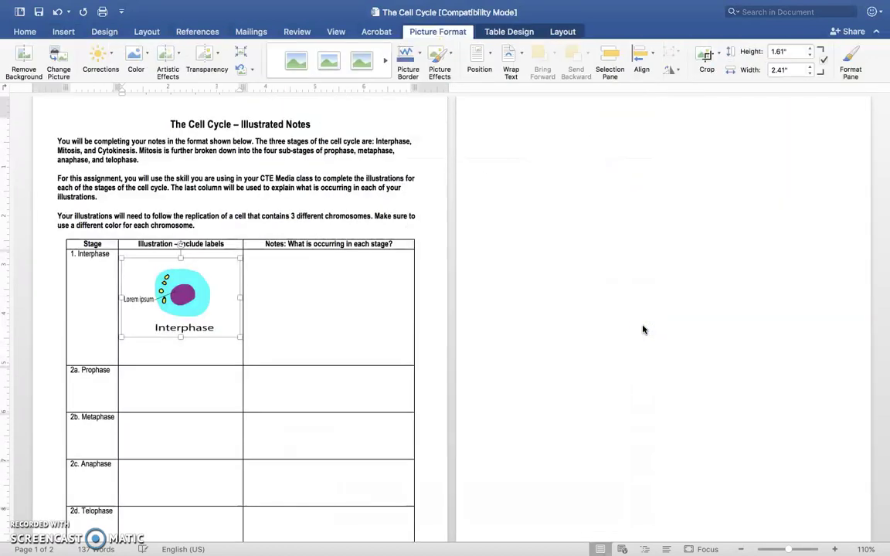
Step: Delete the blank line under the Interphase picture in its table cell
{"action": "left_click", "coordinate": [236, 290]}
{"action": "left_click_drag", "start_coordinate": [223, 295], "coordinate": [205, 352]}
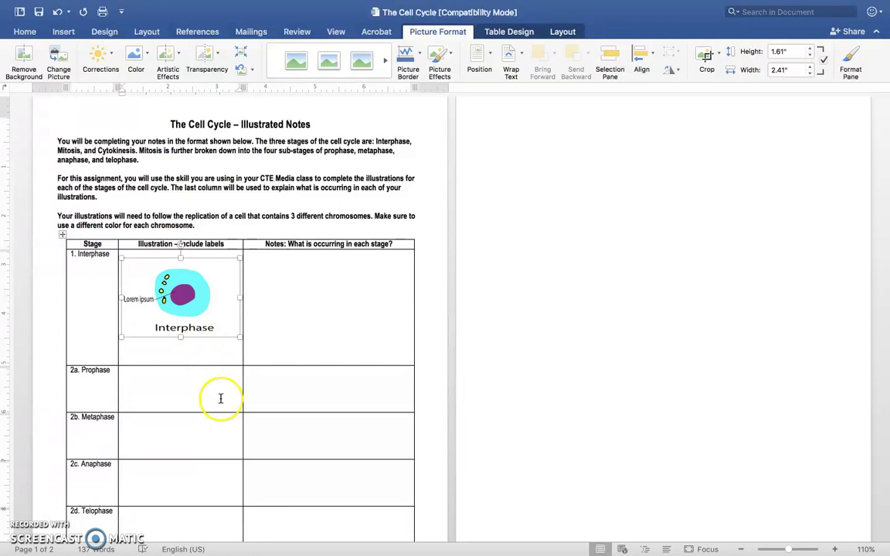
{"action": "scroll", "coordinate": [220, 398], "scroll_direction": "down", "scroll_amount": 5}
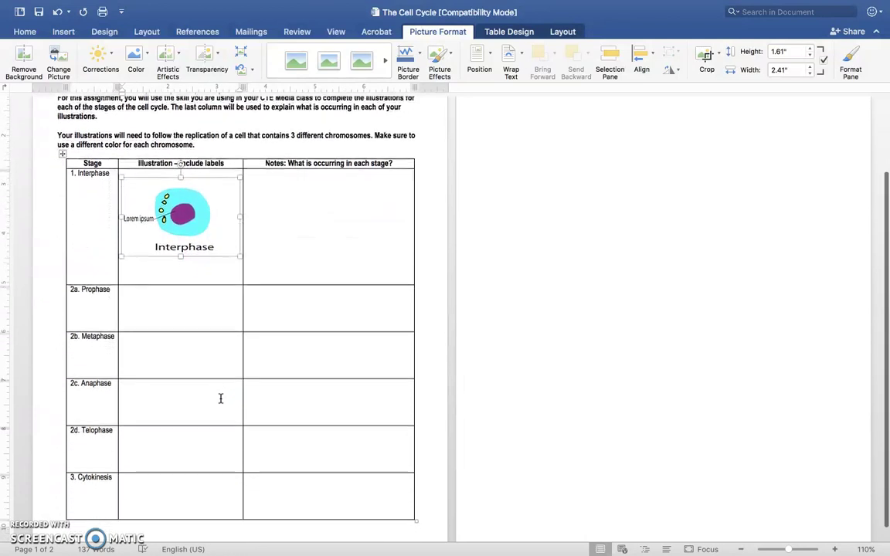
{"action": "scroll", "coordinate": [220, 398], "scroll_direction": "down", "scroll_amount": 1}
{"action": "scroll", "coordinate": [220, 399], "scroll_direction": "up", "scroll_amount": 2}
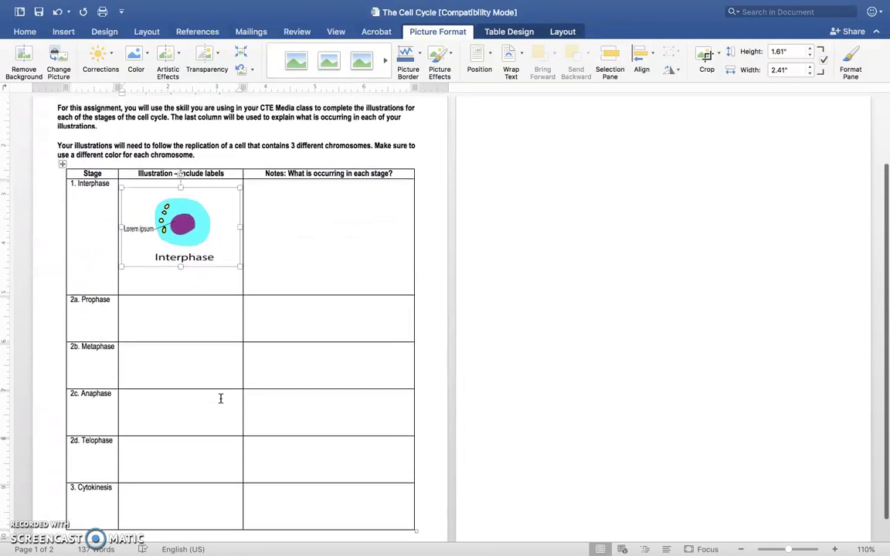
{"action": "scroll", "coordinate": [220, 398], "scroll_direction": "down", "scroll_amount": 1}
{"action": "left_click", "coordinate": [146, 268]}
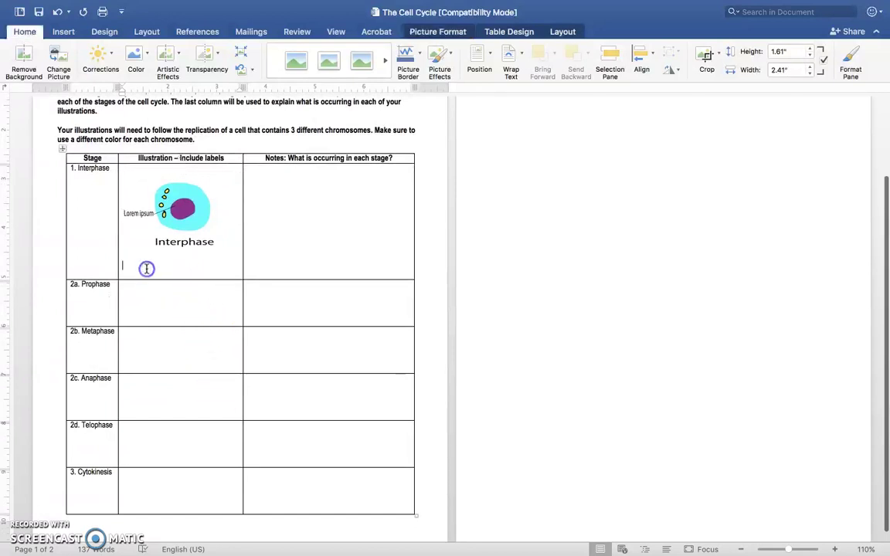
{"action": "key", "text": "BackSpace"}
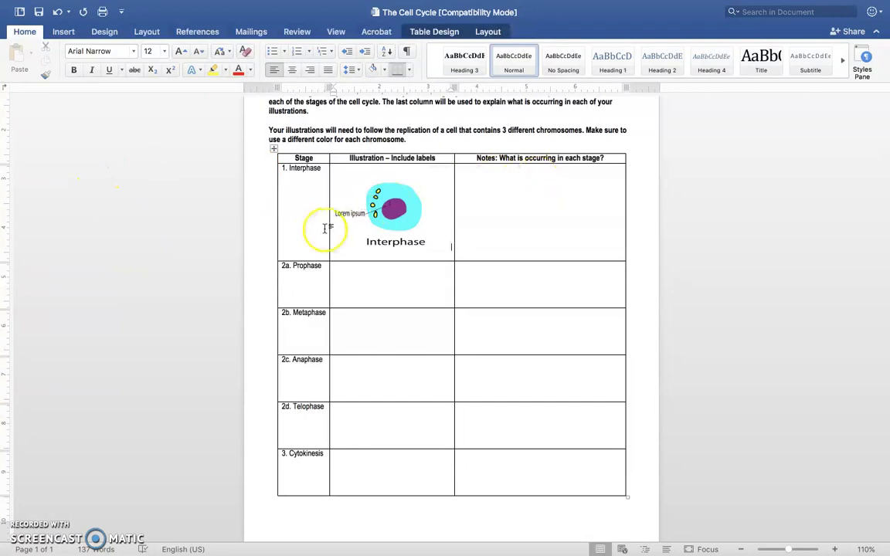
Step: Shrink the Interphase picture from its corner handle and reposition it within the cell
{"action": "left_click", "coordinate": [391, 212]}
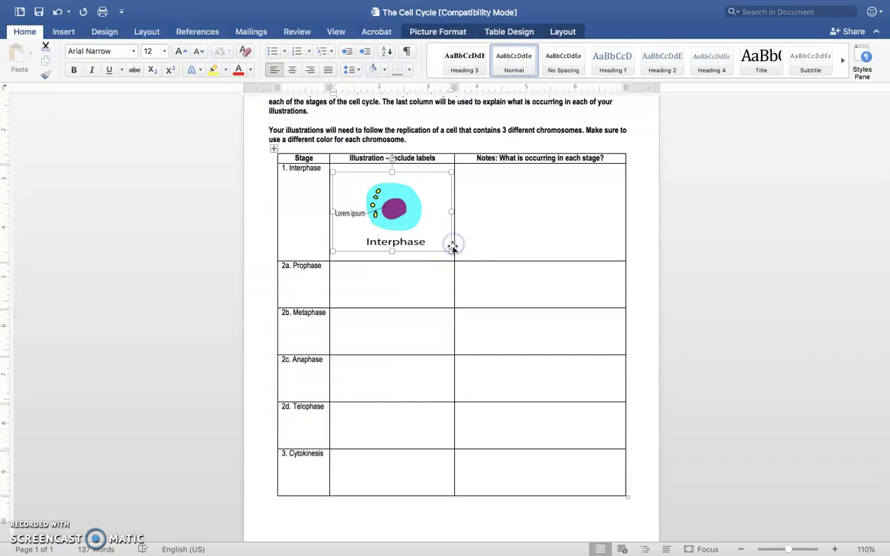
{"action": "left_click_drag", "start_coordinate": [451, 251], "coordinate": [429, 225]}
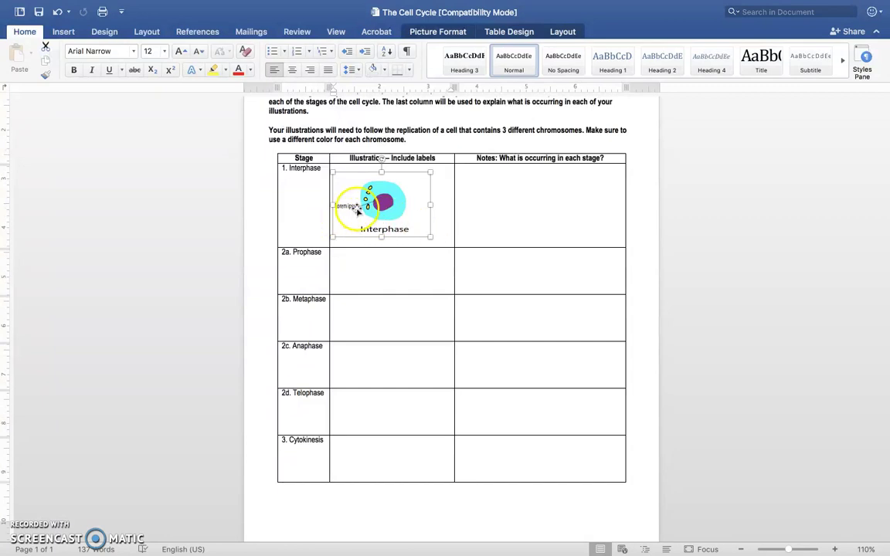
{"action": "mouse_move", "coordinate": [389, 204]}
{"action": "left_mouse_down"}
{"action": "mouse_move", "coordinate": [403, 205]}
{"action": "mouse_move", "coordinate": [397, 200]}
{"action": "mouse_move", "coordinate": [403, 212]}
{"action": "left_mouse_up"}
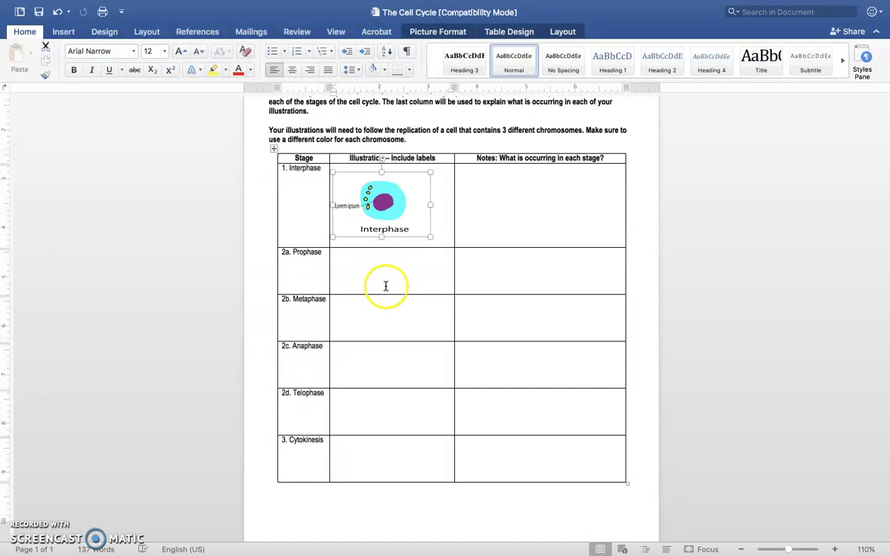
Step: Back in Illustrator, bring the cyan cell body to the front and nudge it aside
{"action": "mouse_move", "coordinate": [429, 550]}
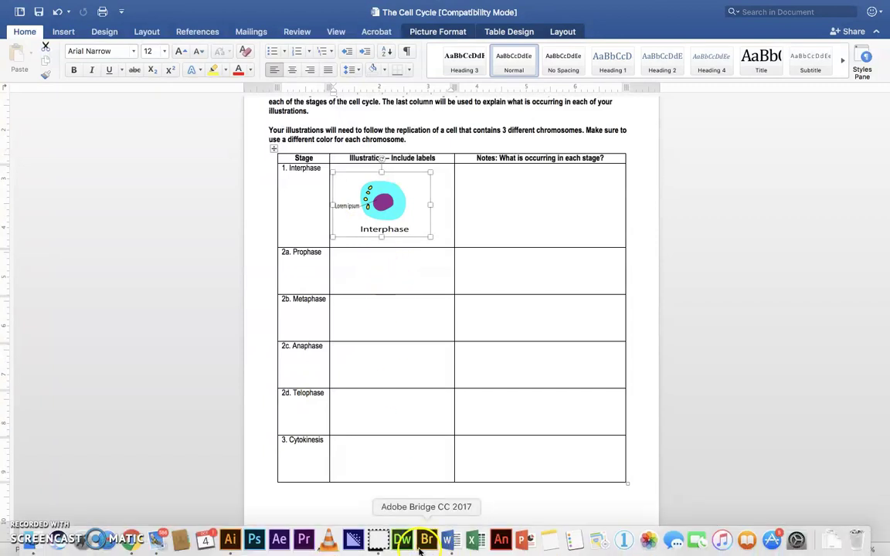
{"action": "left_click", "coordinate": [225, 550]}
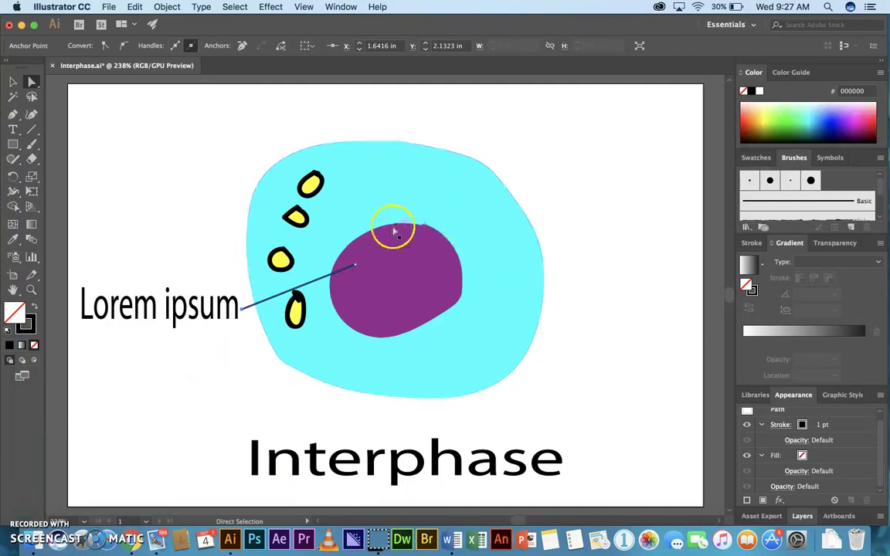
{"action": "left_click", "coordinate": [486, 211]}
{"action": "right_click", "coordinate": [487, 215]}
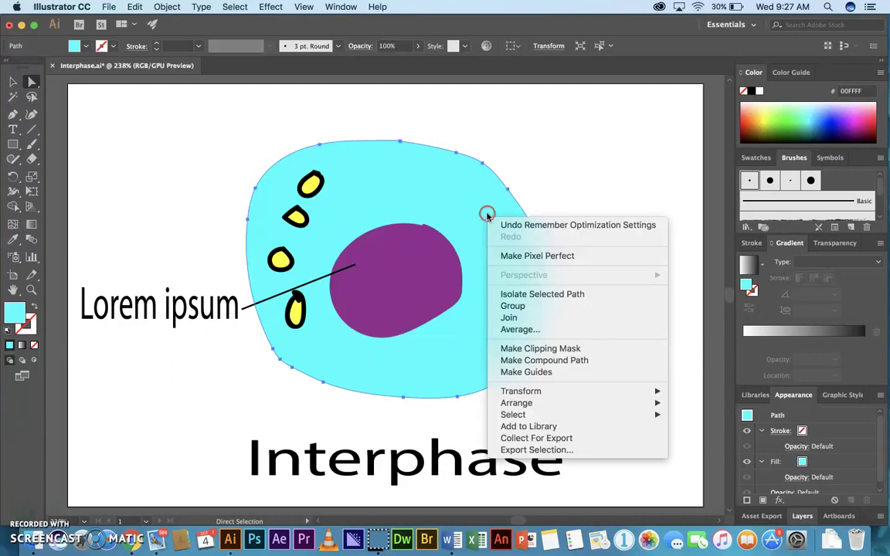
{"action": "mouse_move", "coordinate": [554, 403]}
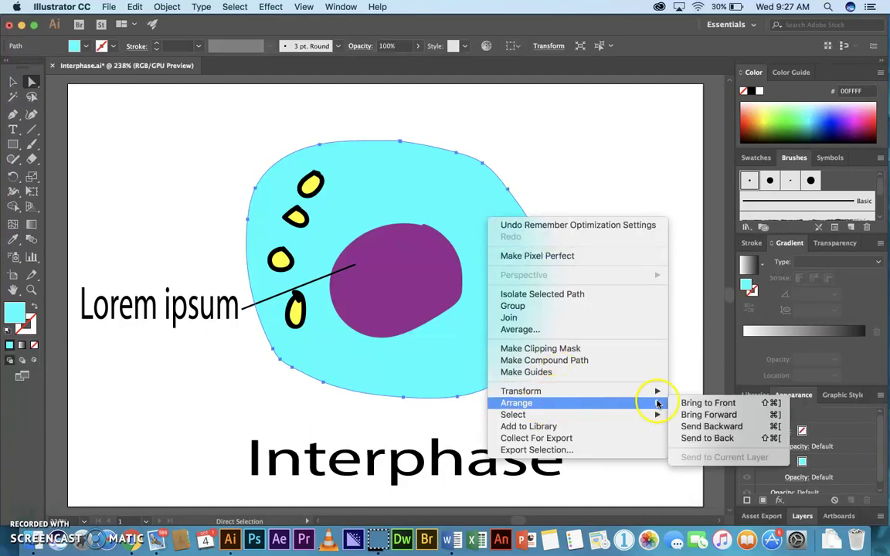
{"action": "left_click", "coordinate": [700, 404]}
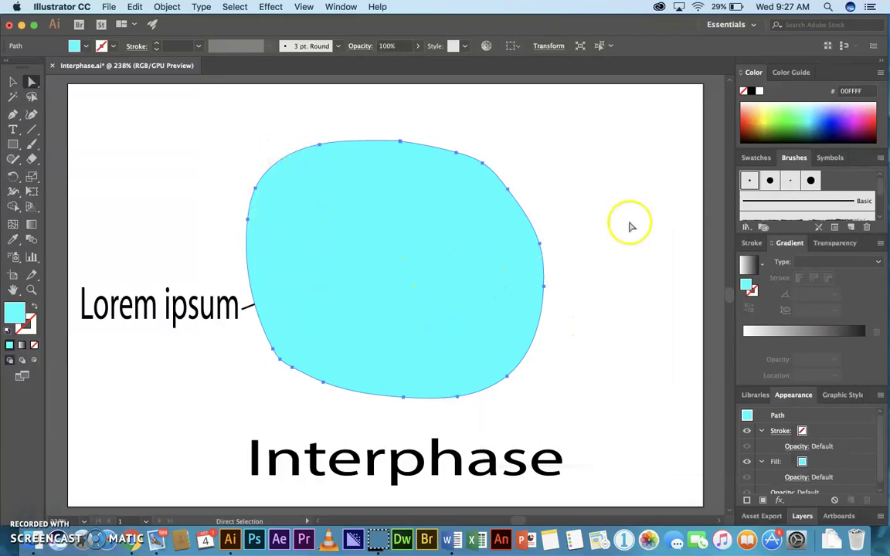
{"action": "left_click", "coordinate": [675, 202]}
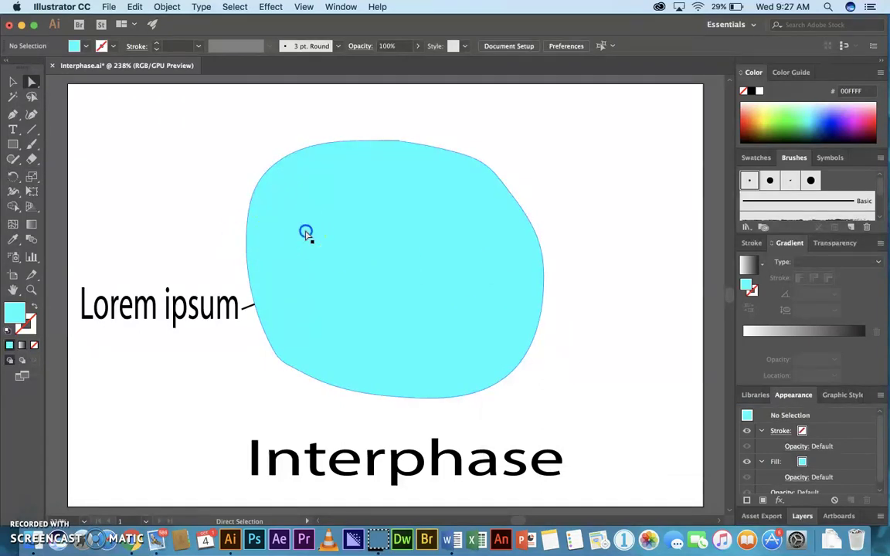
{"action": "mouse_move", "coordinate": [306, 233]}
{"action": "left_mouse_down"}
{"action": "mouse_move", "coordinate": [512, 232]}
{"action": "mouse_move", "coordinate": [308, 227]}
{"action": "left_mouse_up"}
Step: Send the cyan cell body to the back, behind the nucleus and yellow organelles
{"action": "right_click", "coordinate": [403, 207]}
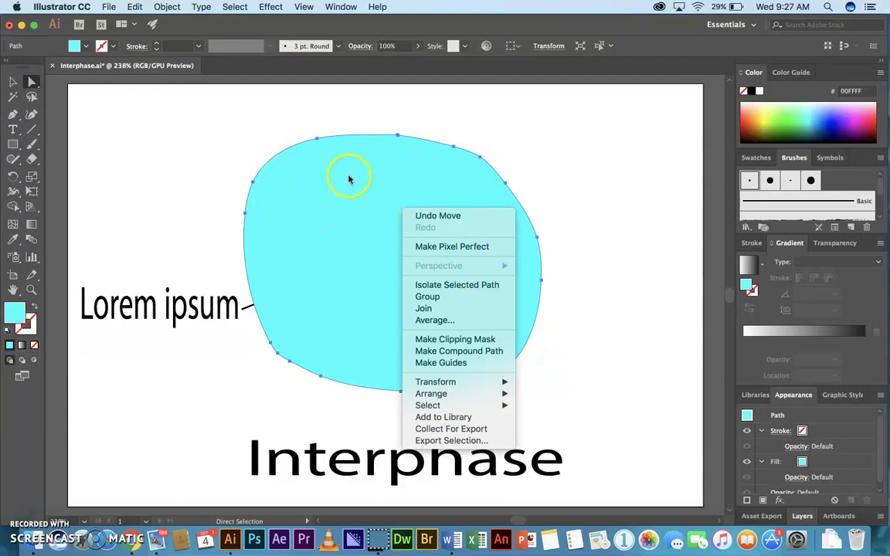
{"action": "mouse_move", "coordinate": [430, 397]}
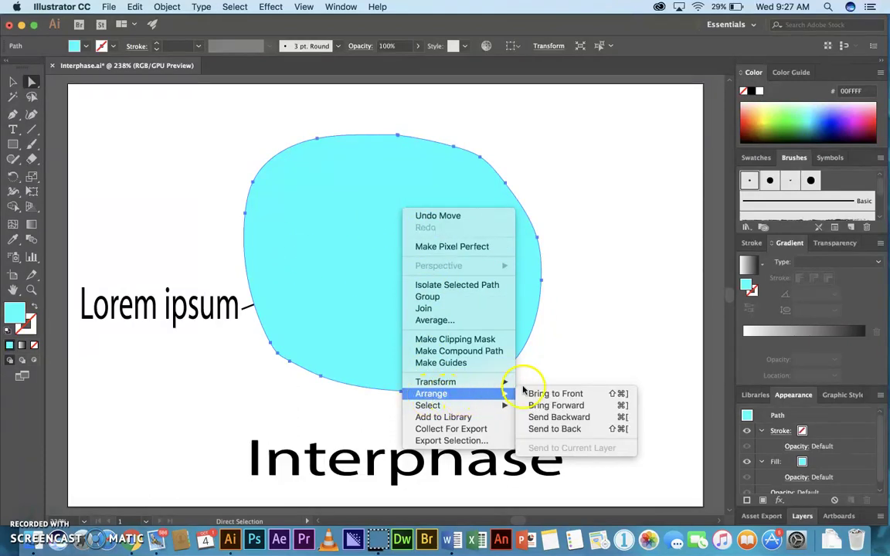
{"action": "left_click", "coordinate": [567, 430]}
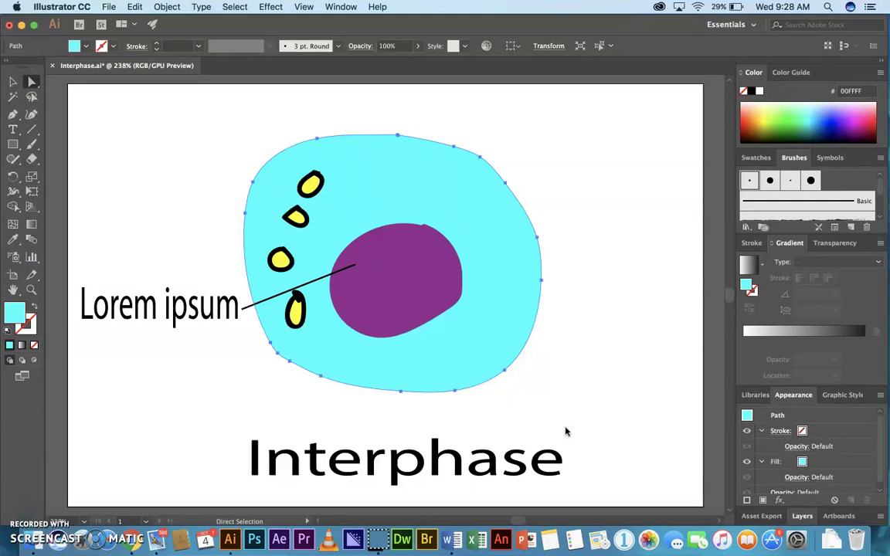
{"action": "left_click", "coordinate": [553, 356]}
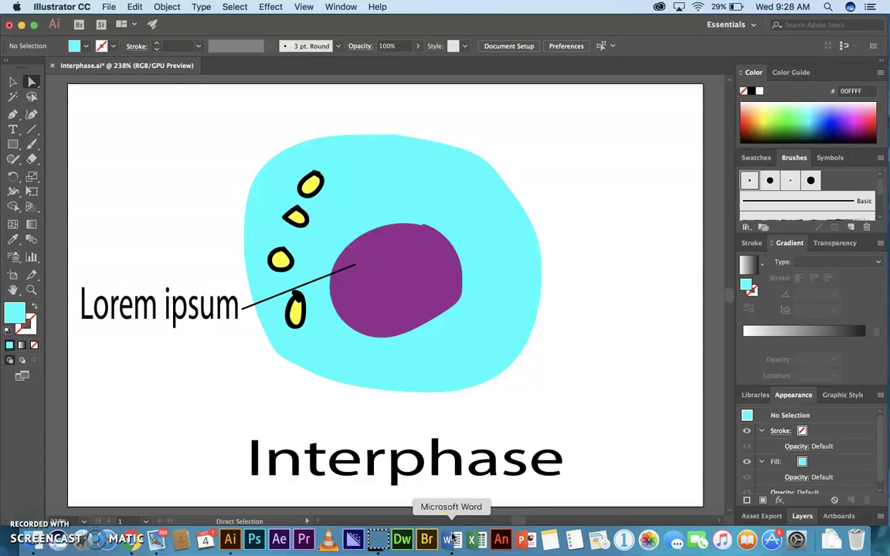
{"action": "left_click", "coordinate": [31, 513]}
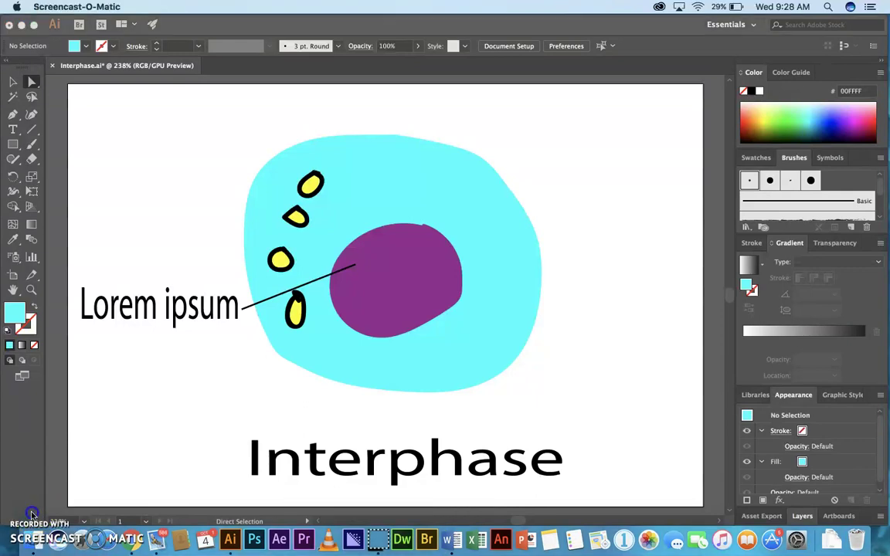